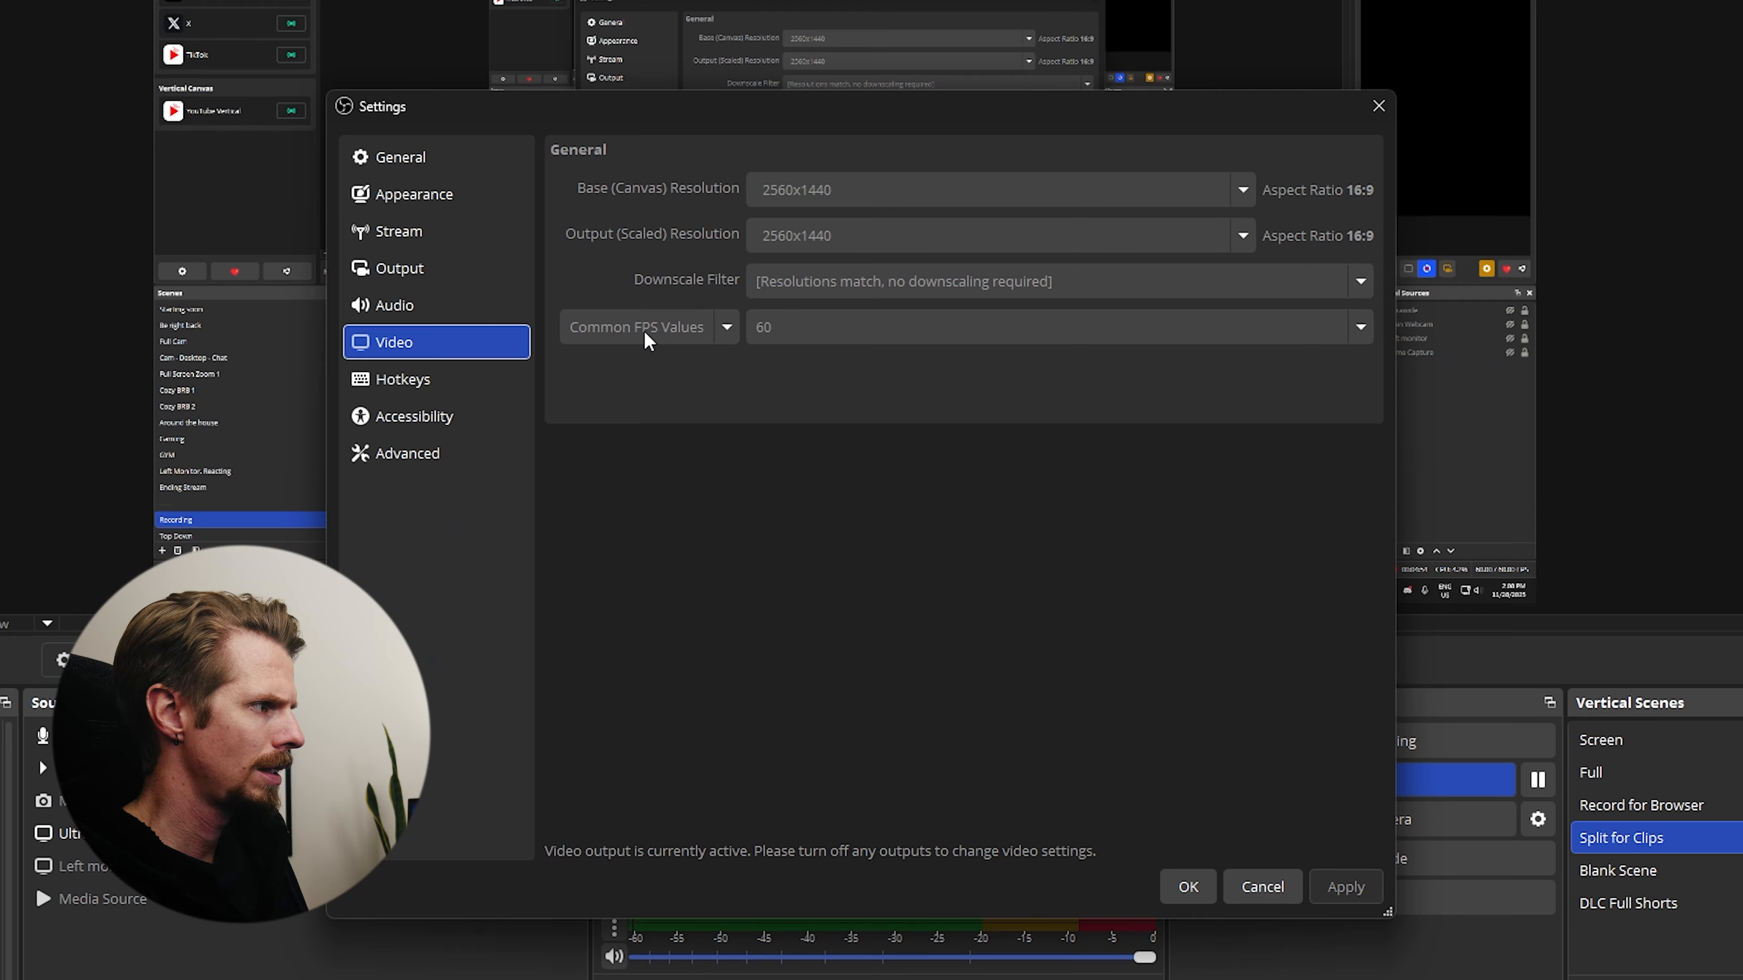
- Review the streaming output settings, including audio track, video encoder, rate control, bitrate and preset
left_click(443, 274)
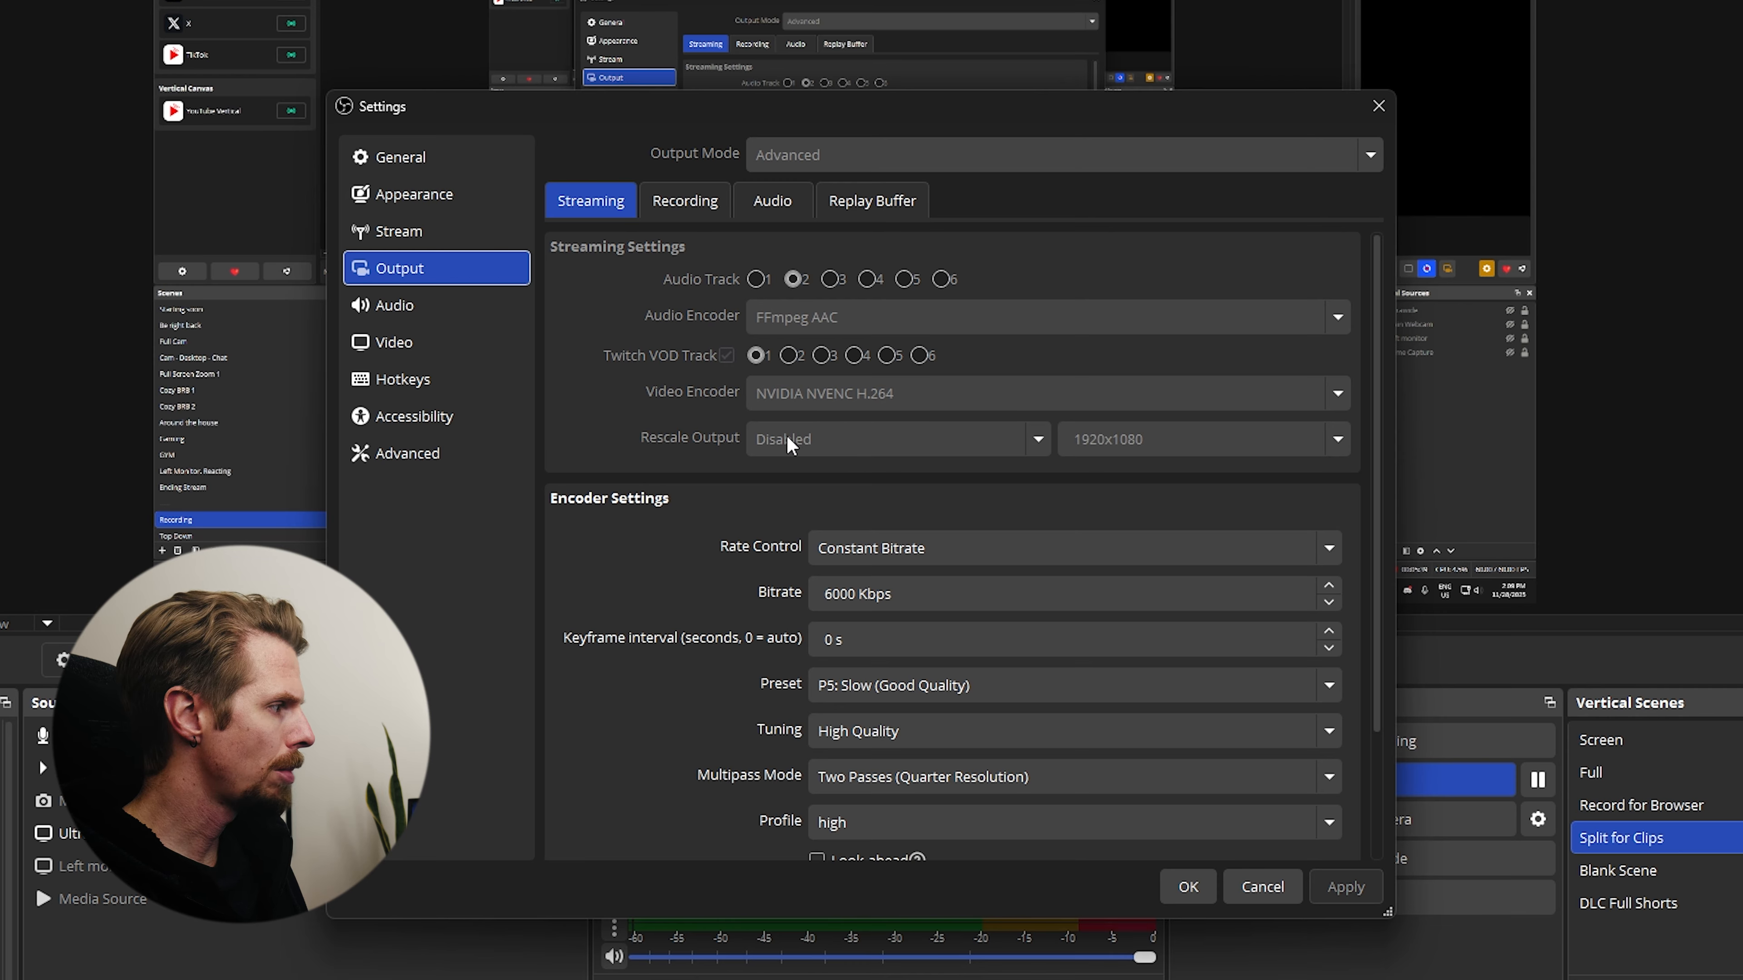
scroll(1112, 448, "down", 1)
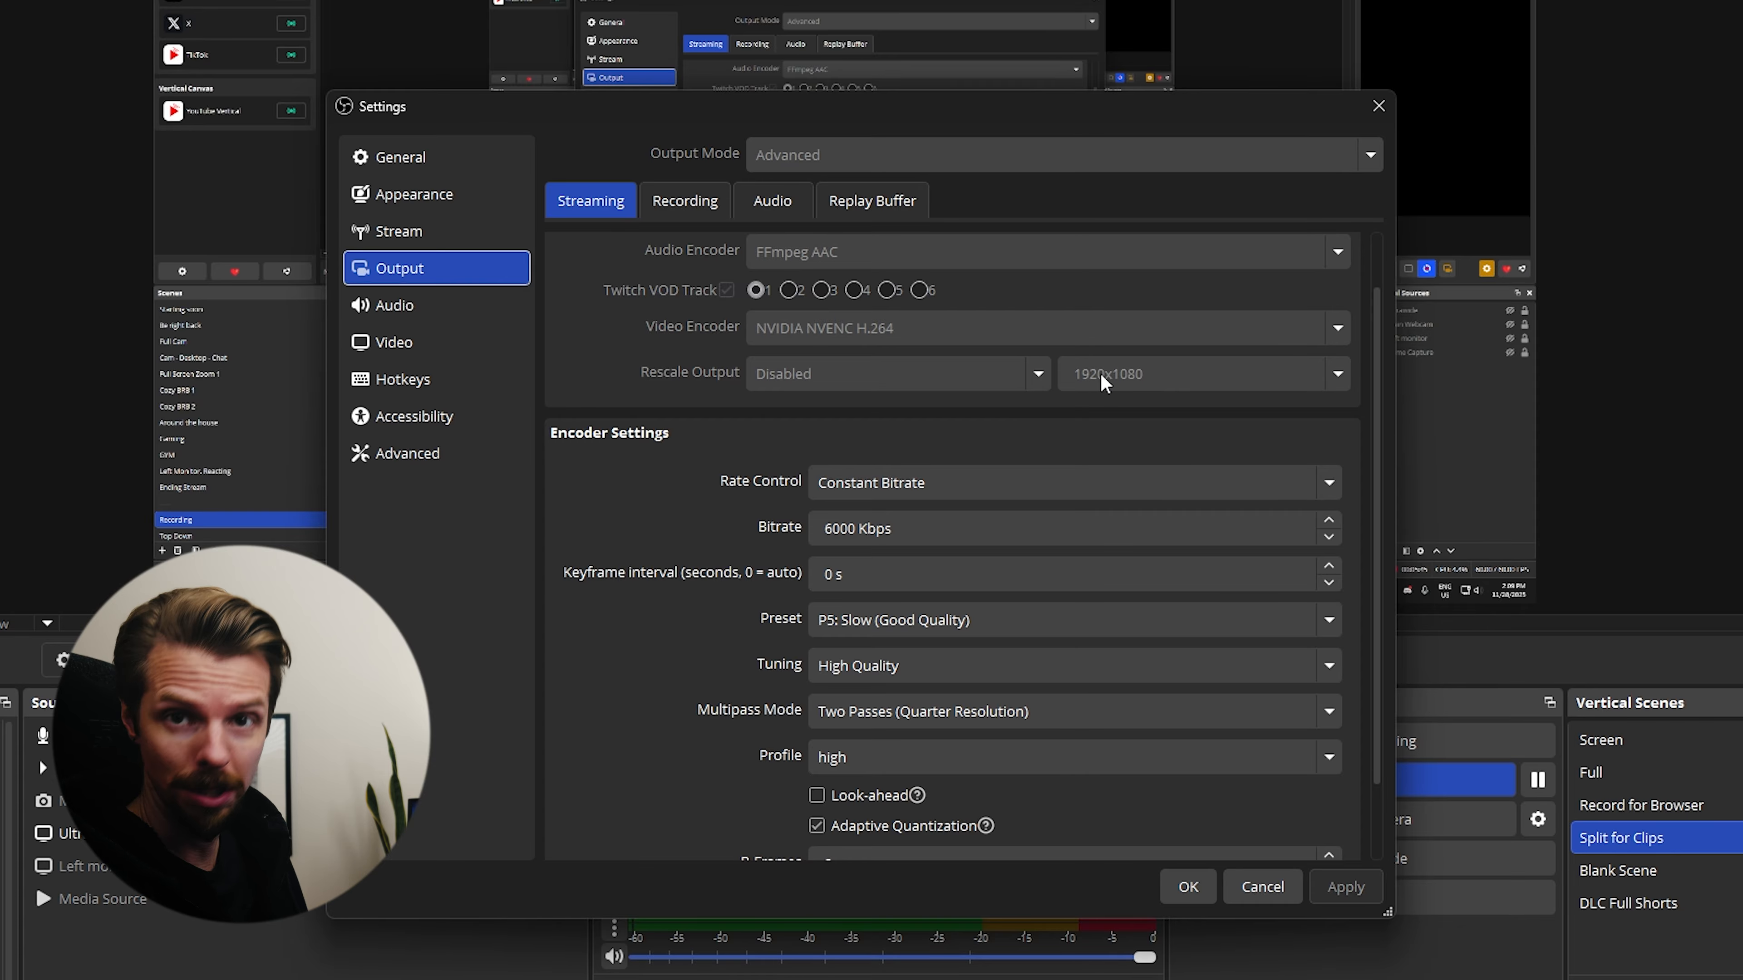
left_click_drag(1374, 336, 1368, 420)
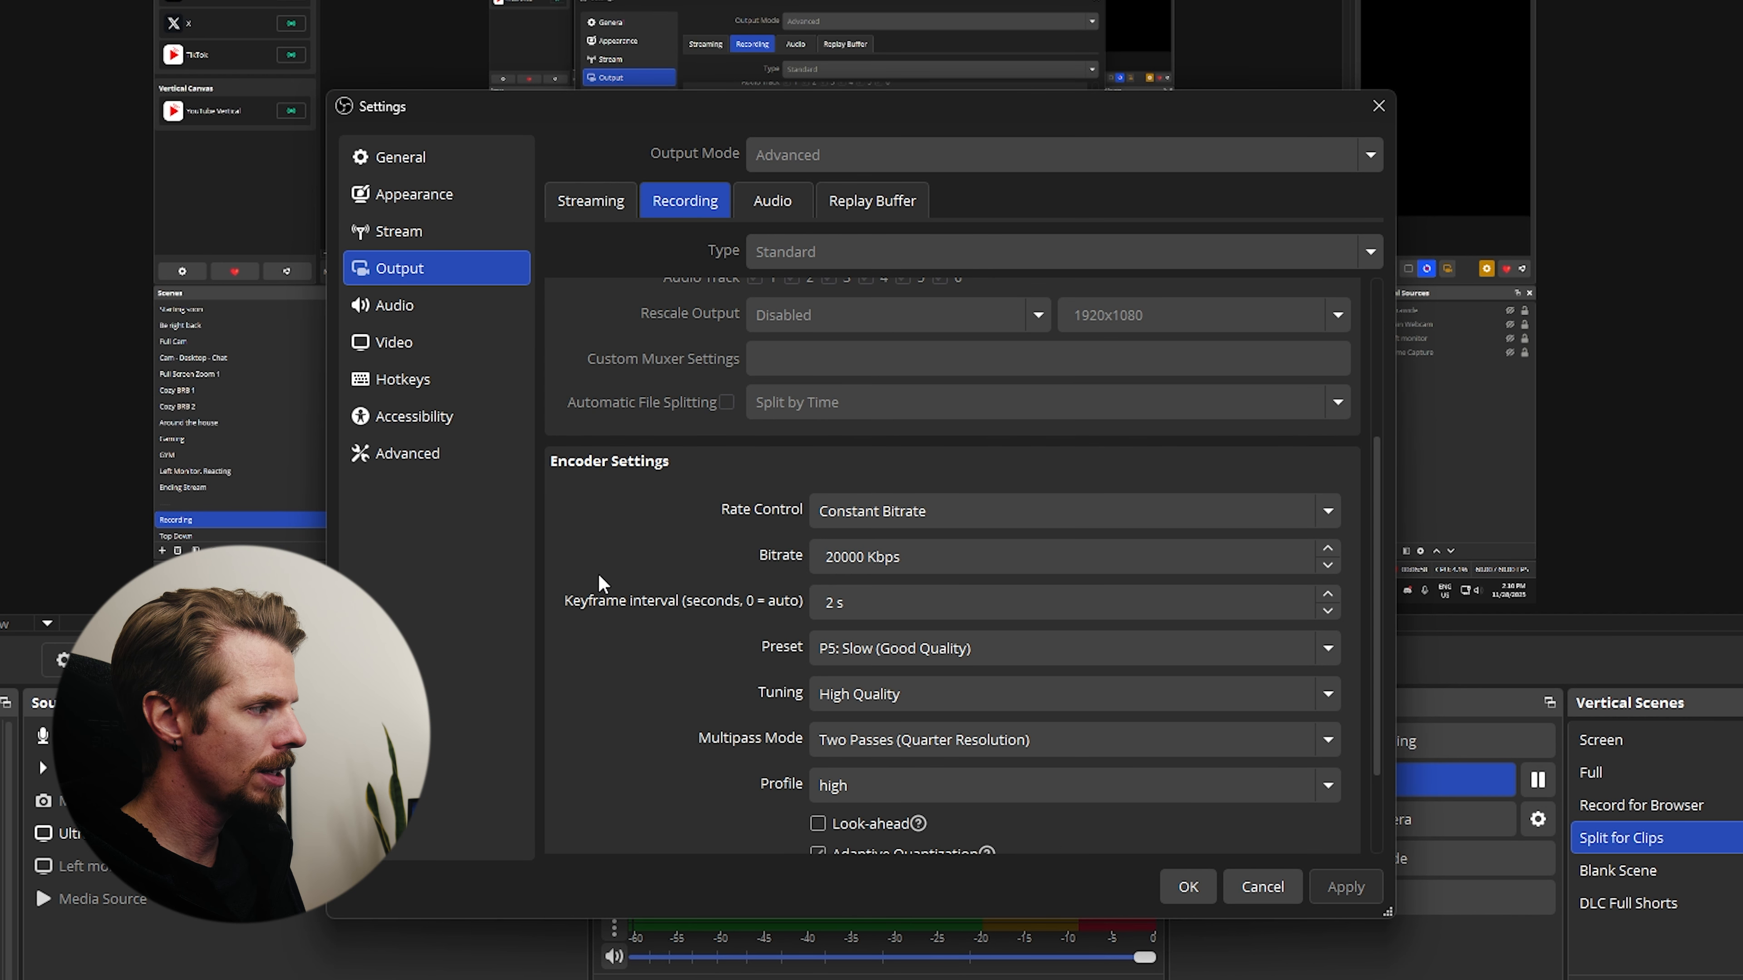
- Review the recording output's format, audio tracks, bitrate and encoder settings, along with the audio output settings
scroll(604, 576, "down", 3)
scroll(604, 576, "up", 2)
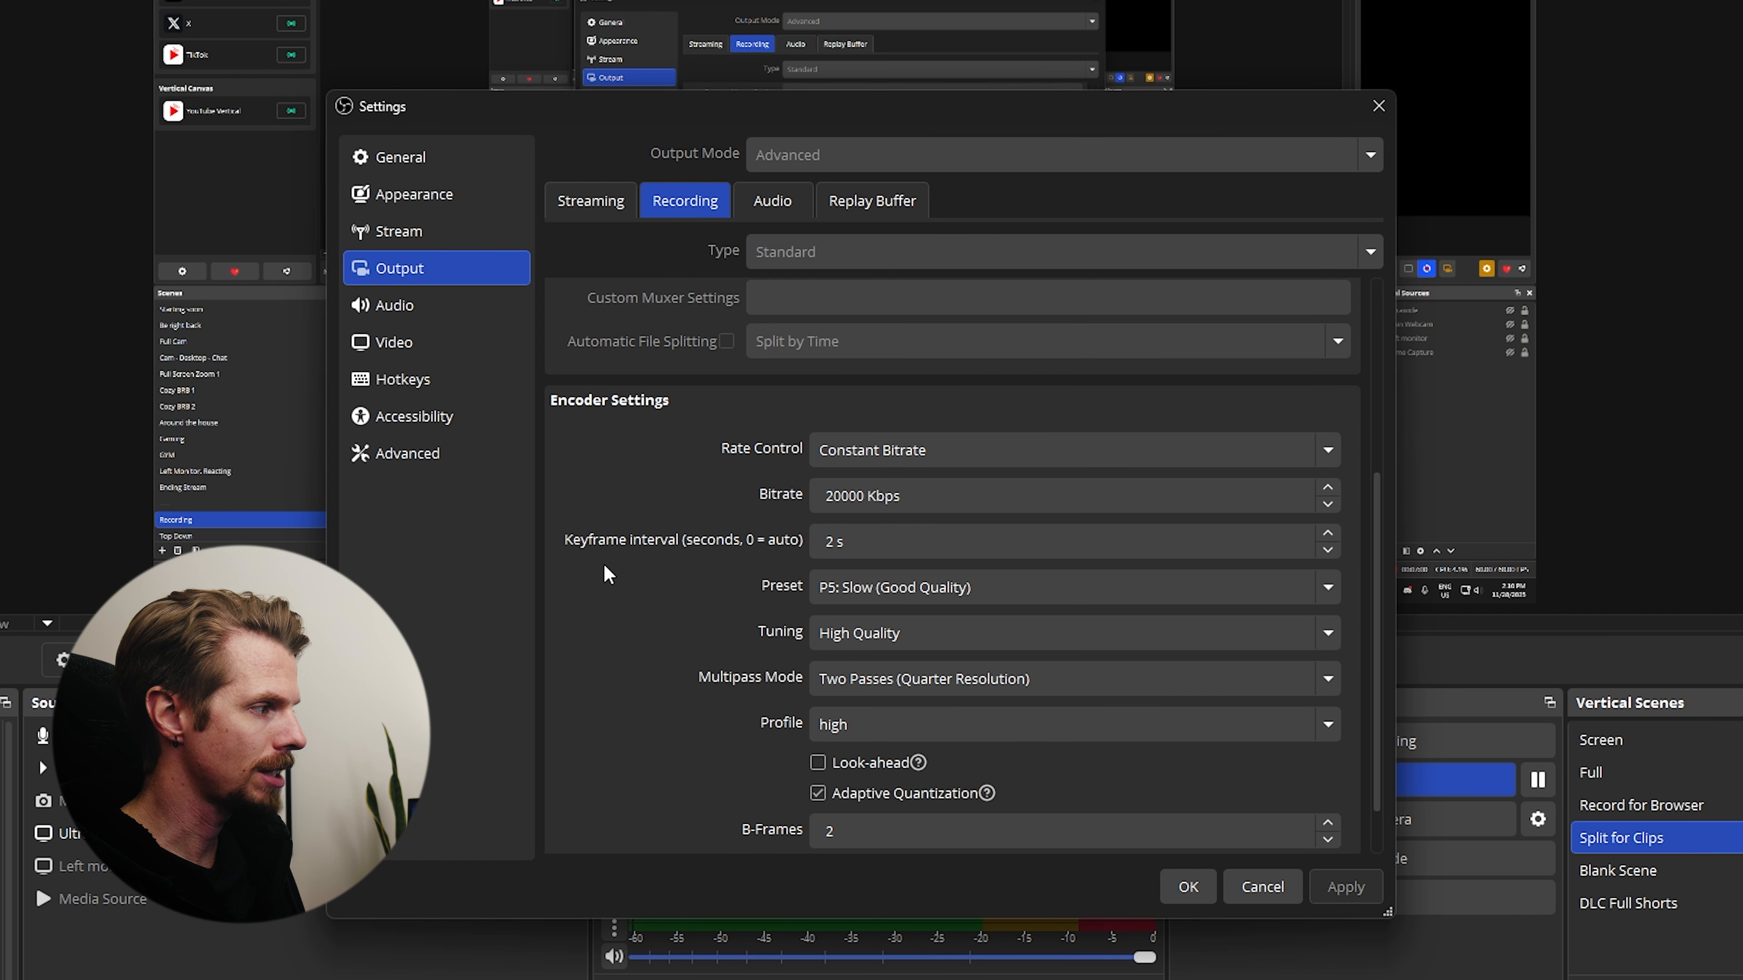
left_click(844, 493)
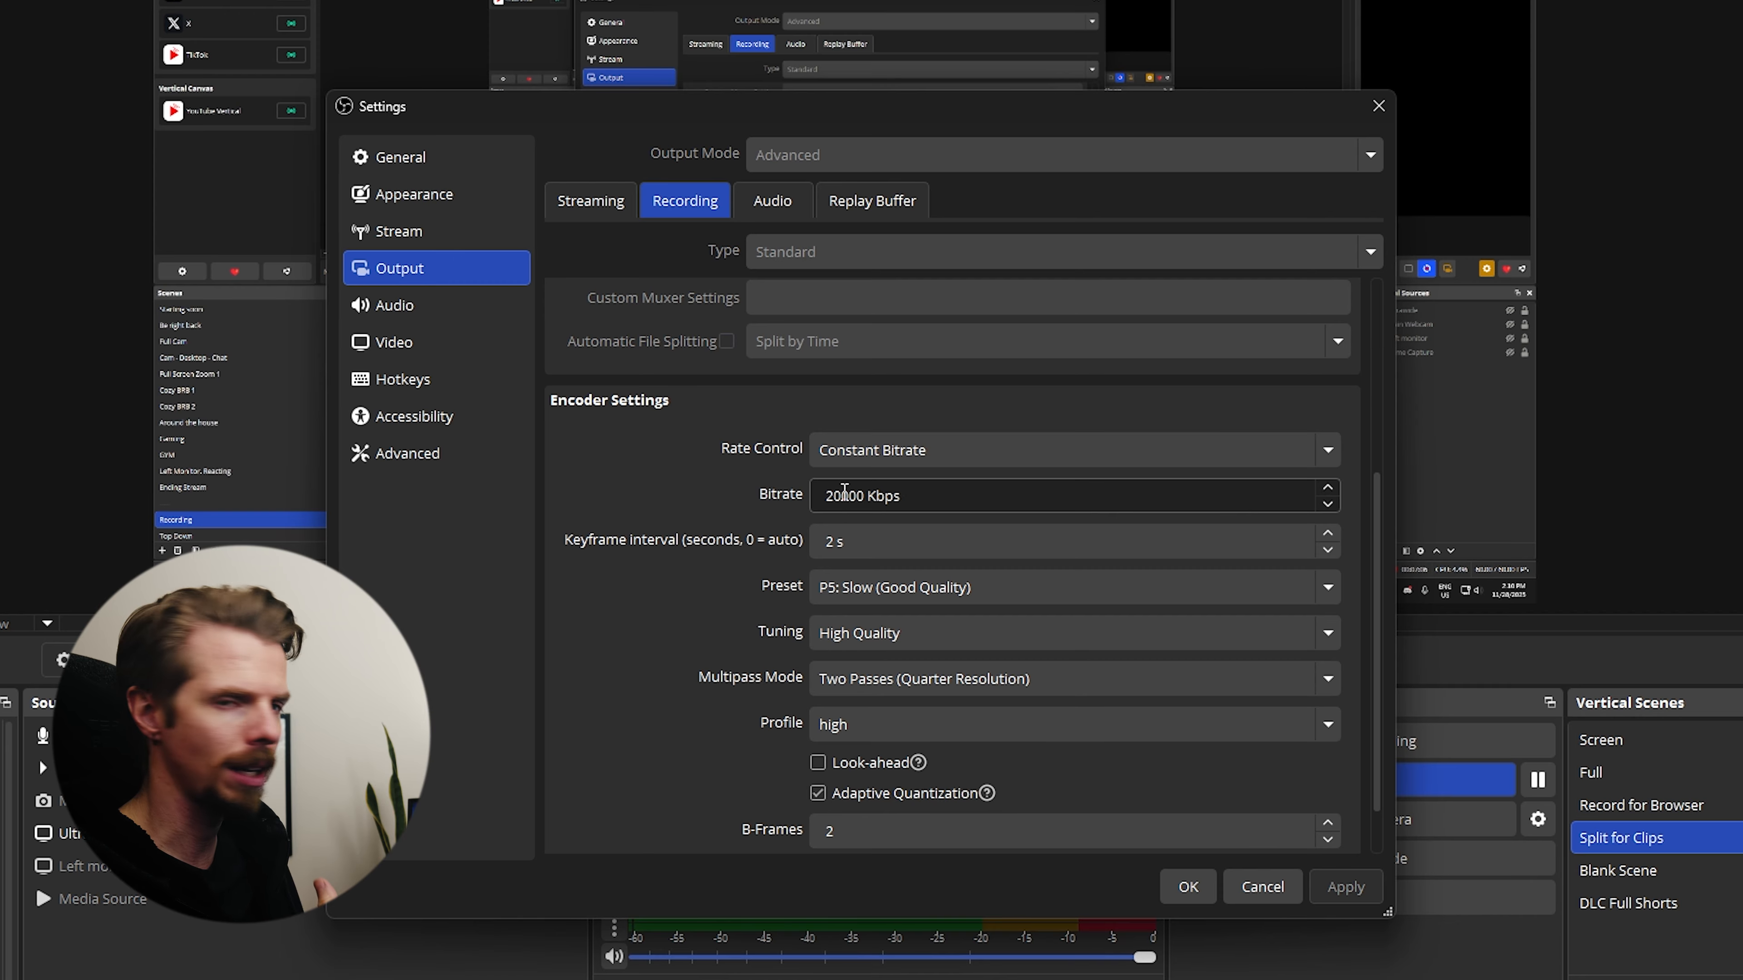
scroll(760, 553, "up", 5)
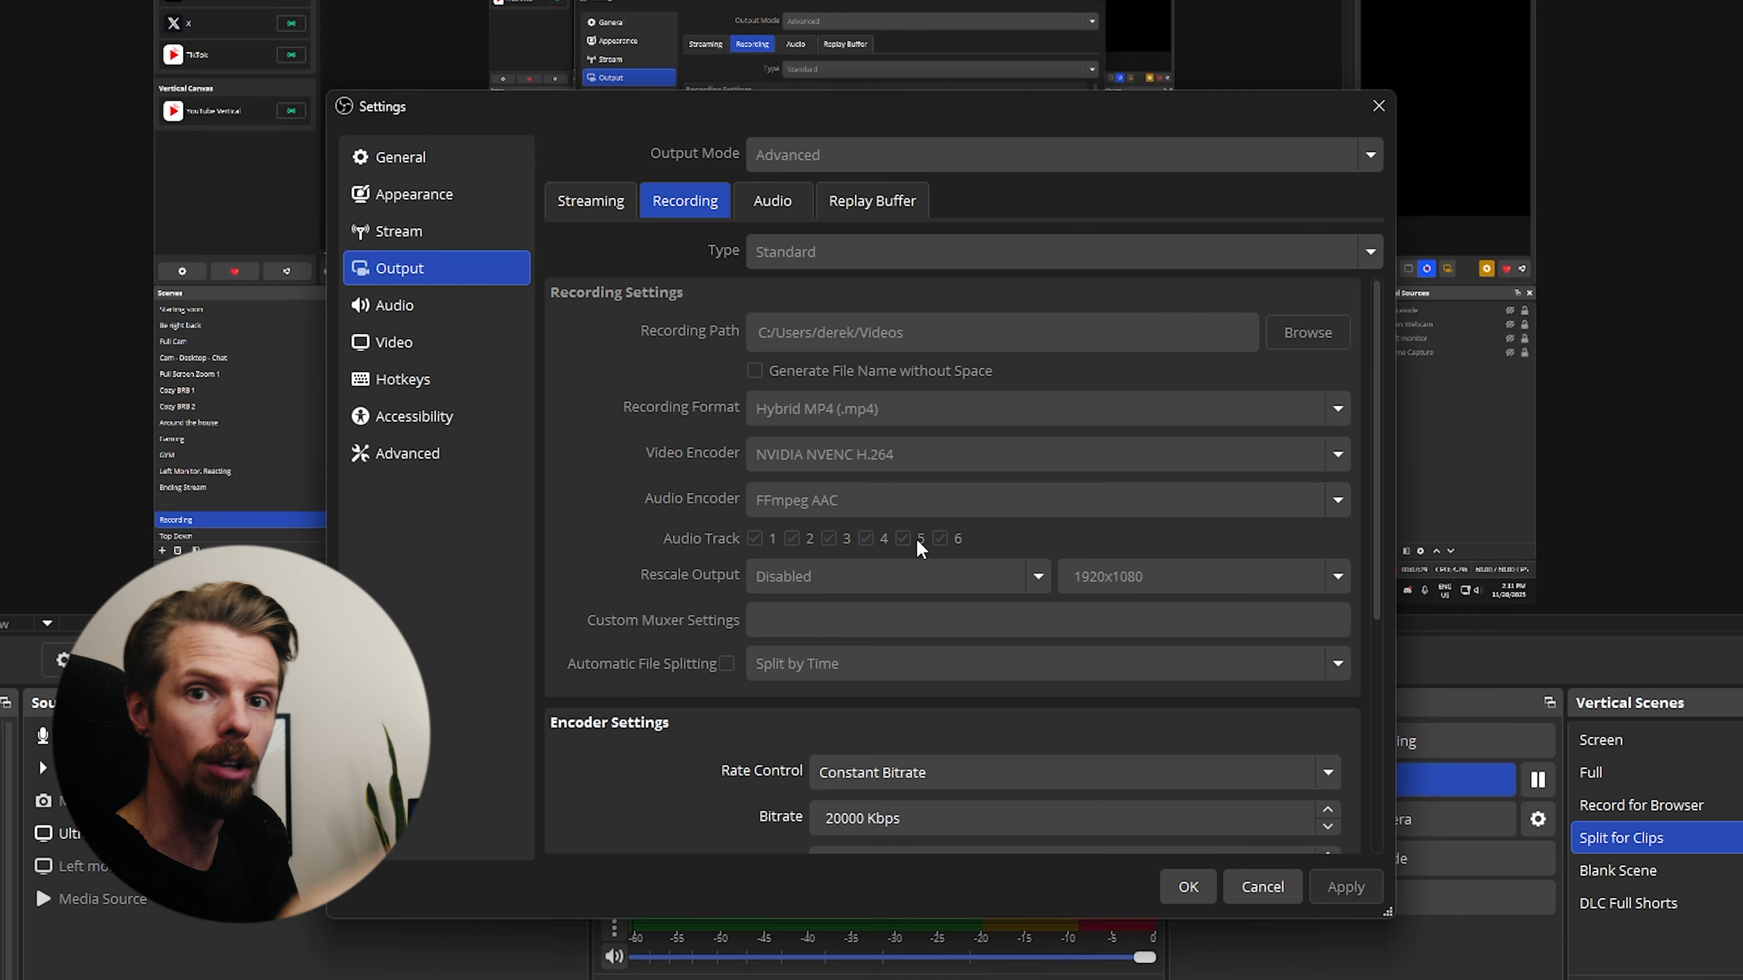
left_click(772, 200)
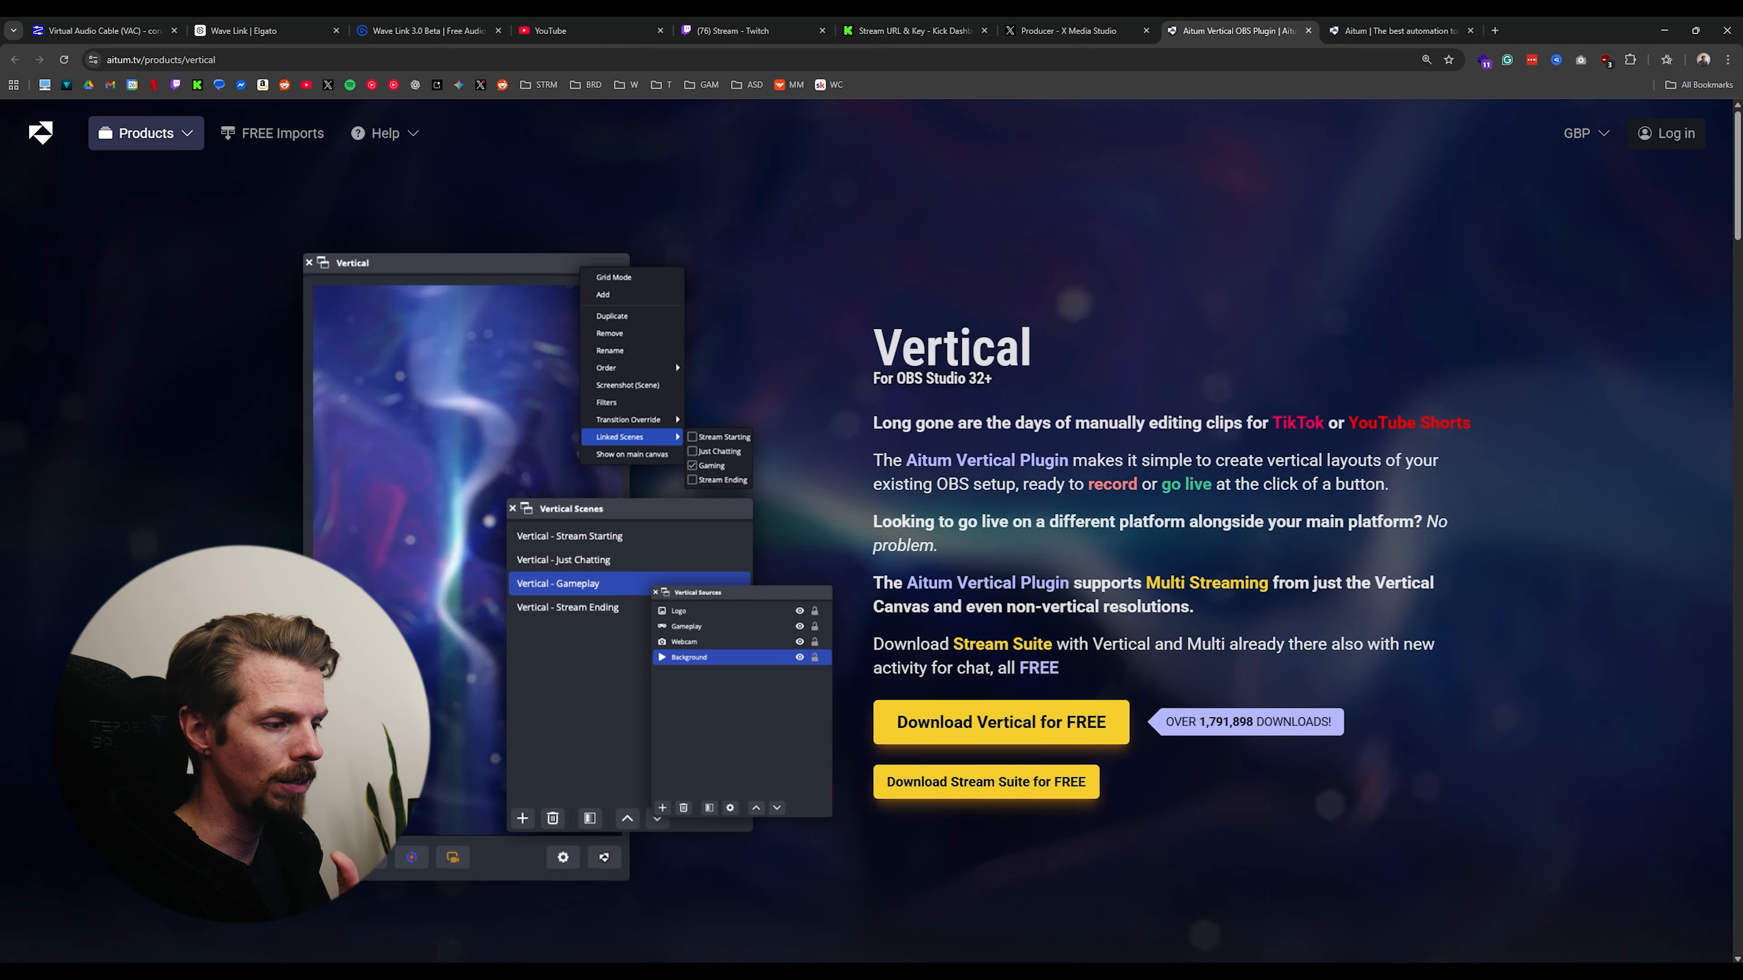
- Switch from the Aitum Vertical page to OBS Studio and show the list of available docks
left_click(375, 976)
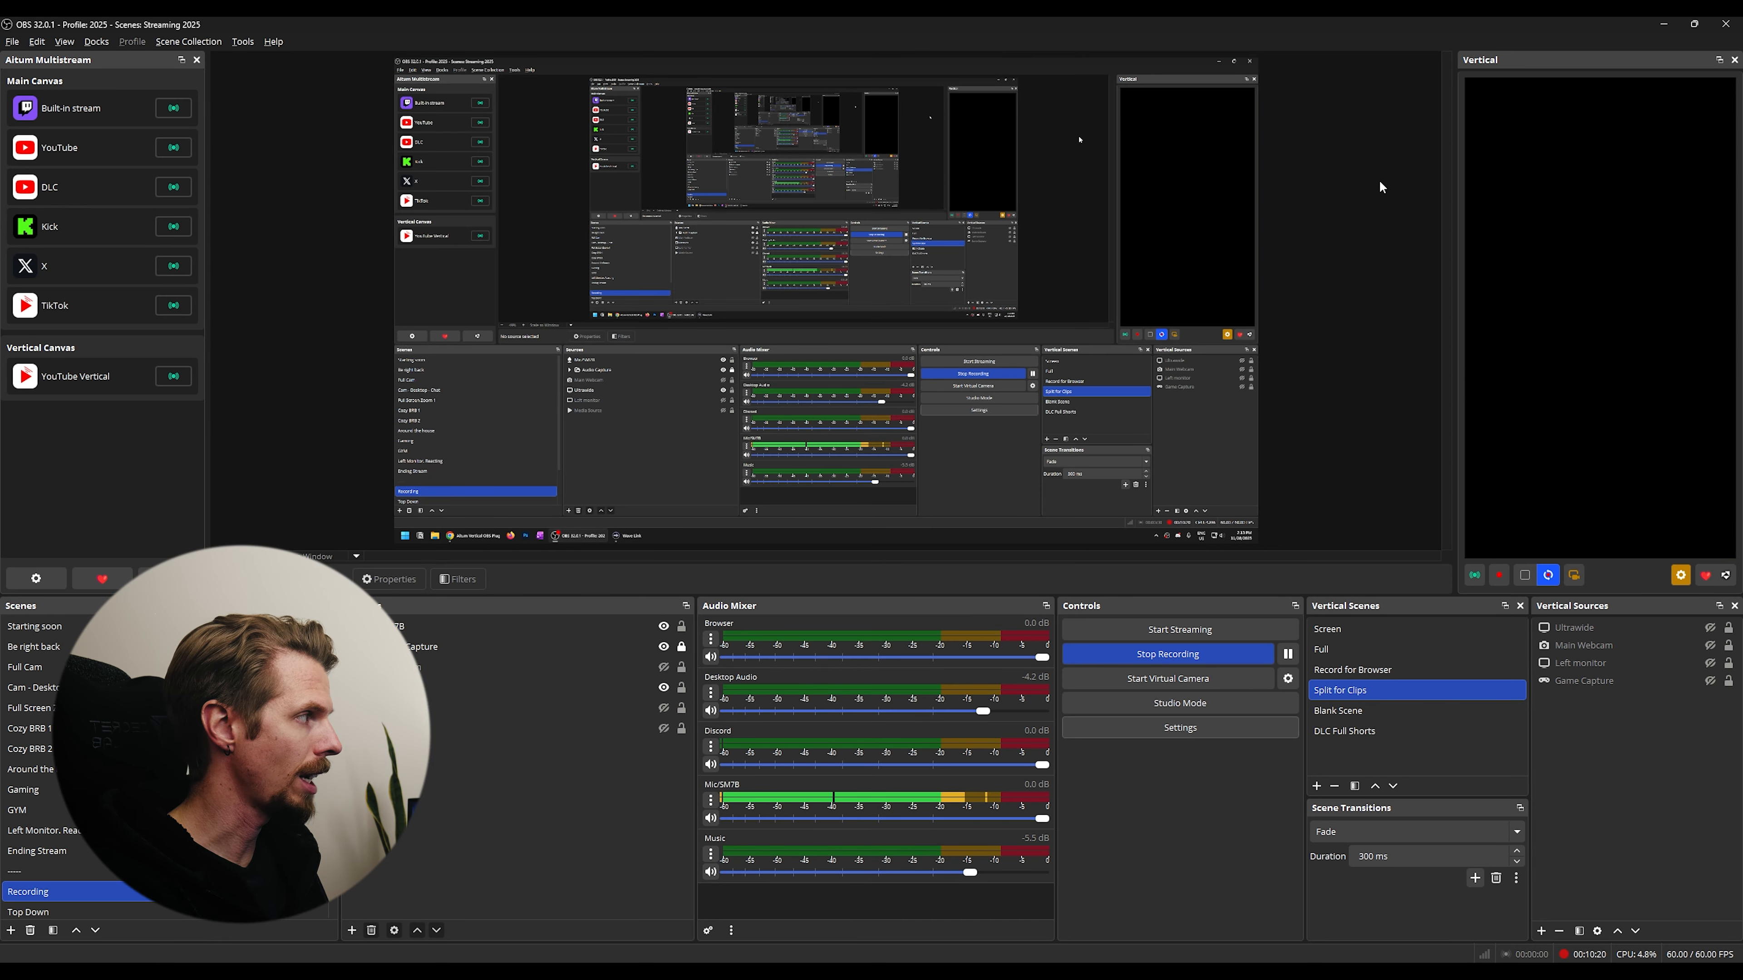
left_click(101, 45)
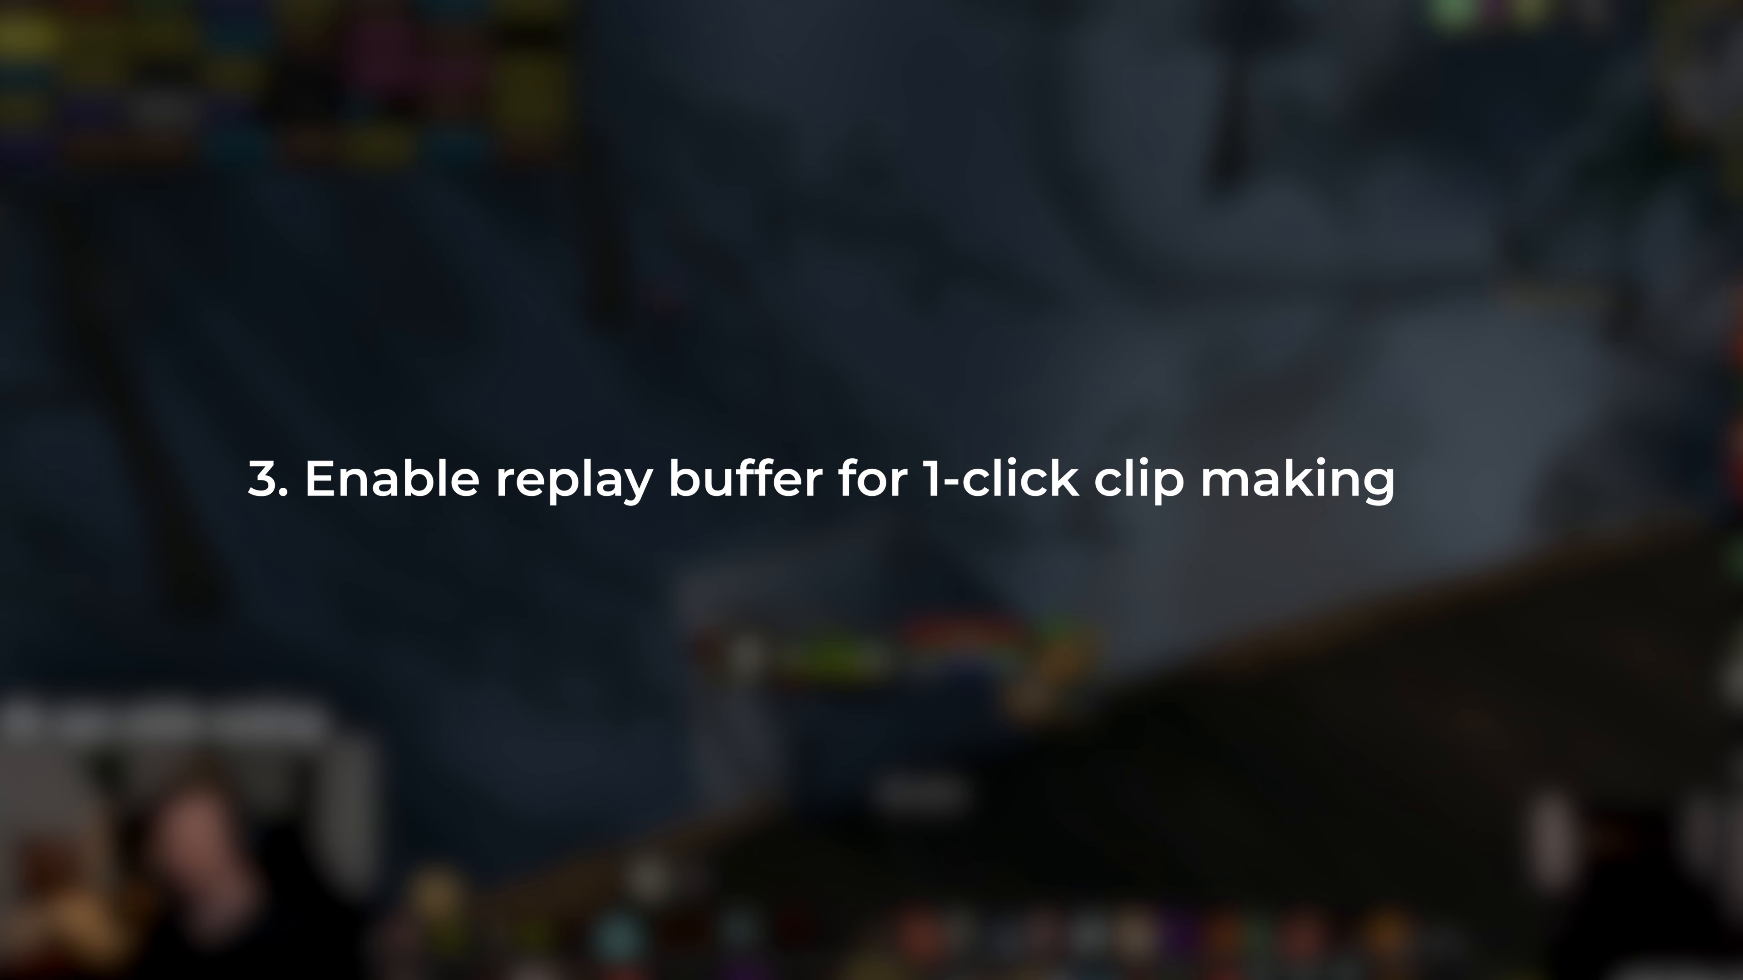
- Enable the replay buffer in the output settings and review its automatic-start option and the hotkey settings
left_click(684, 320)
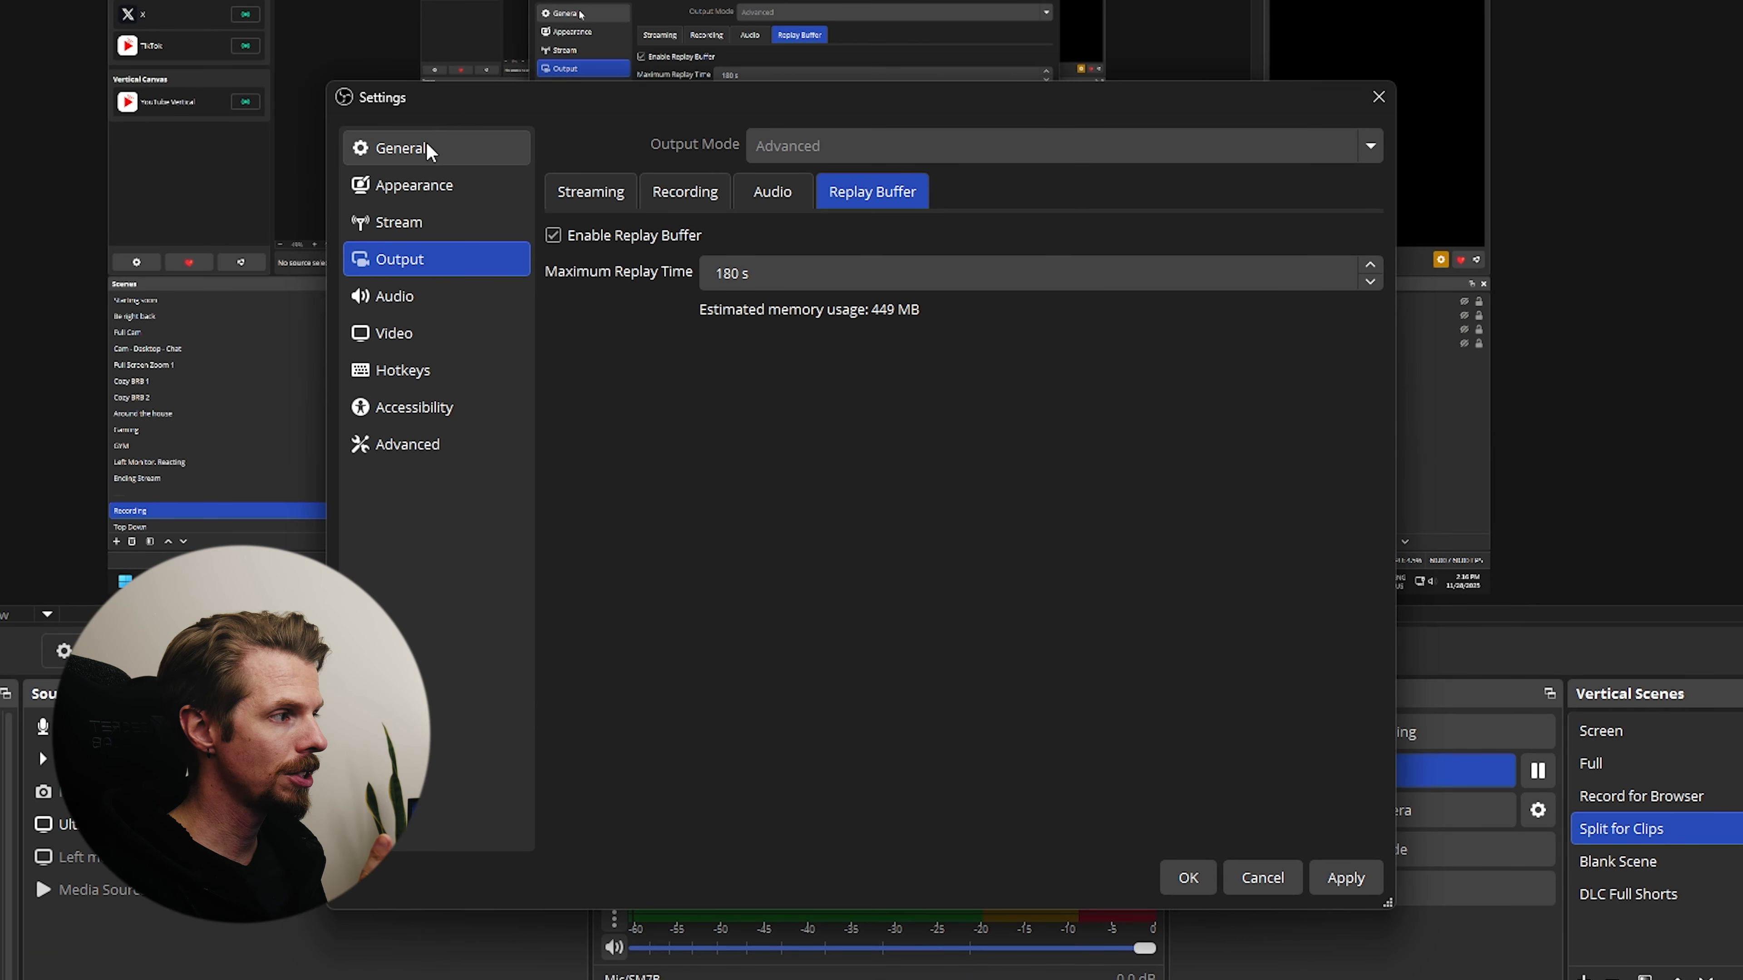
left_click(586, 268)
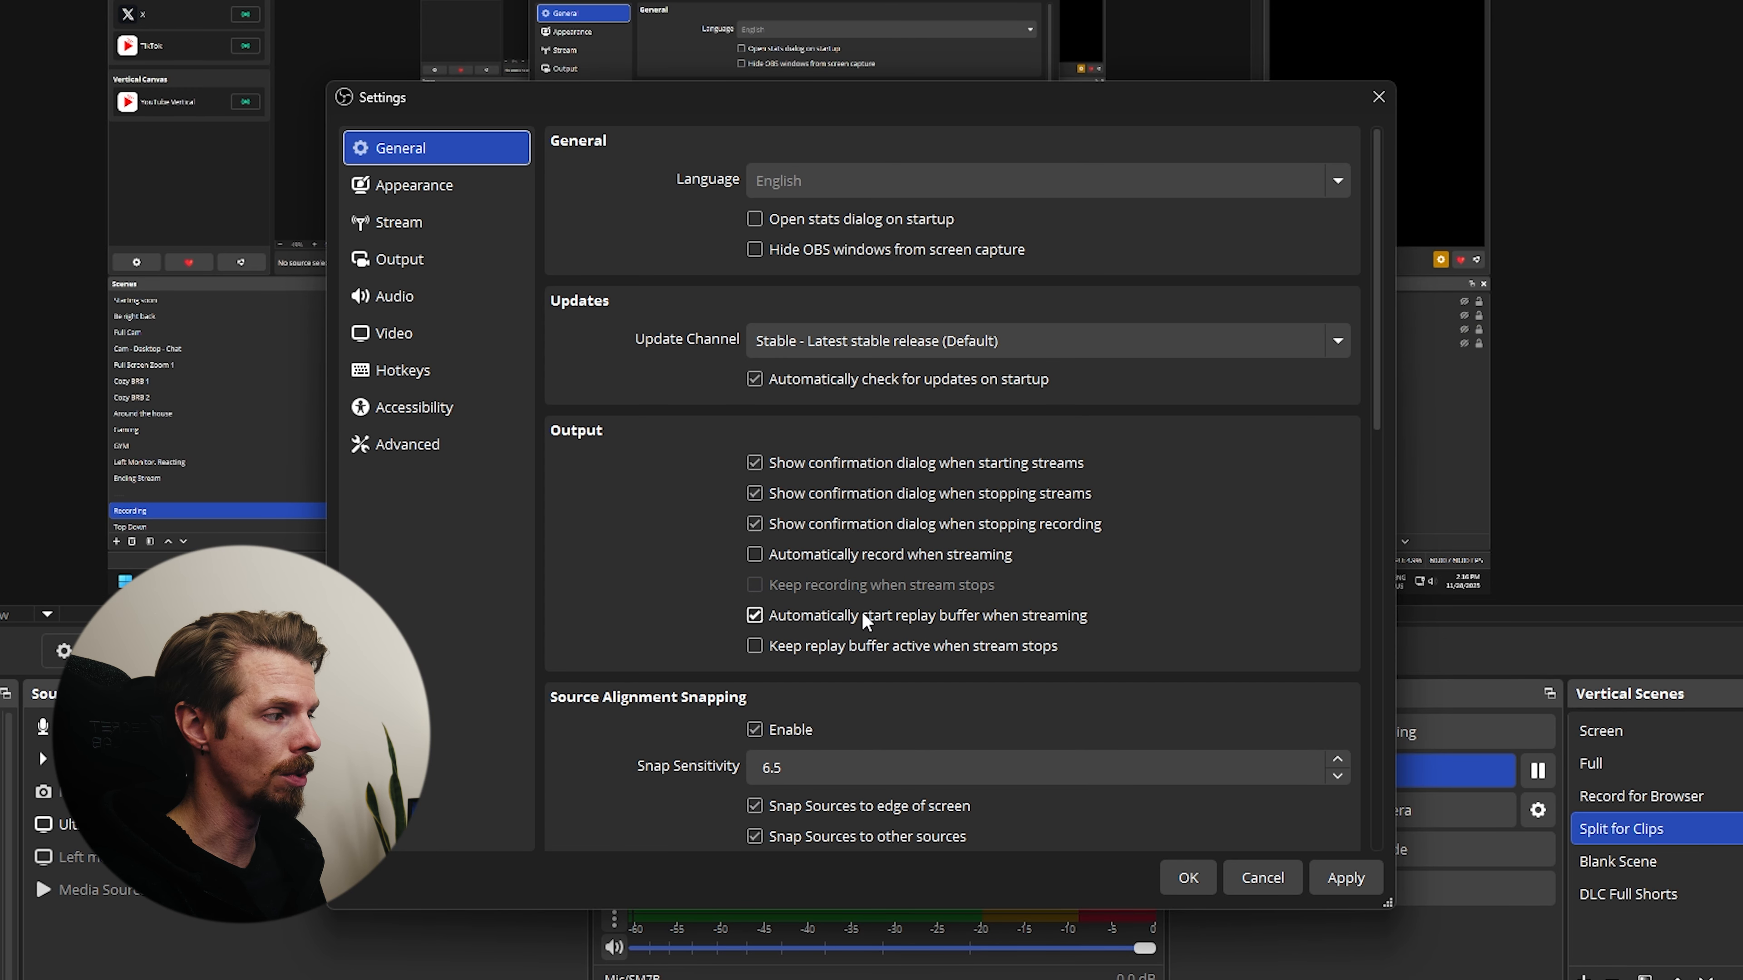
left_click(453, 373)
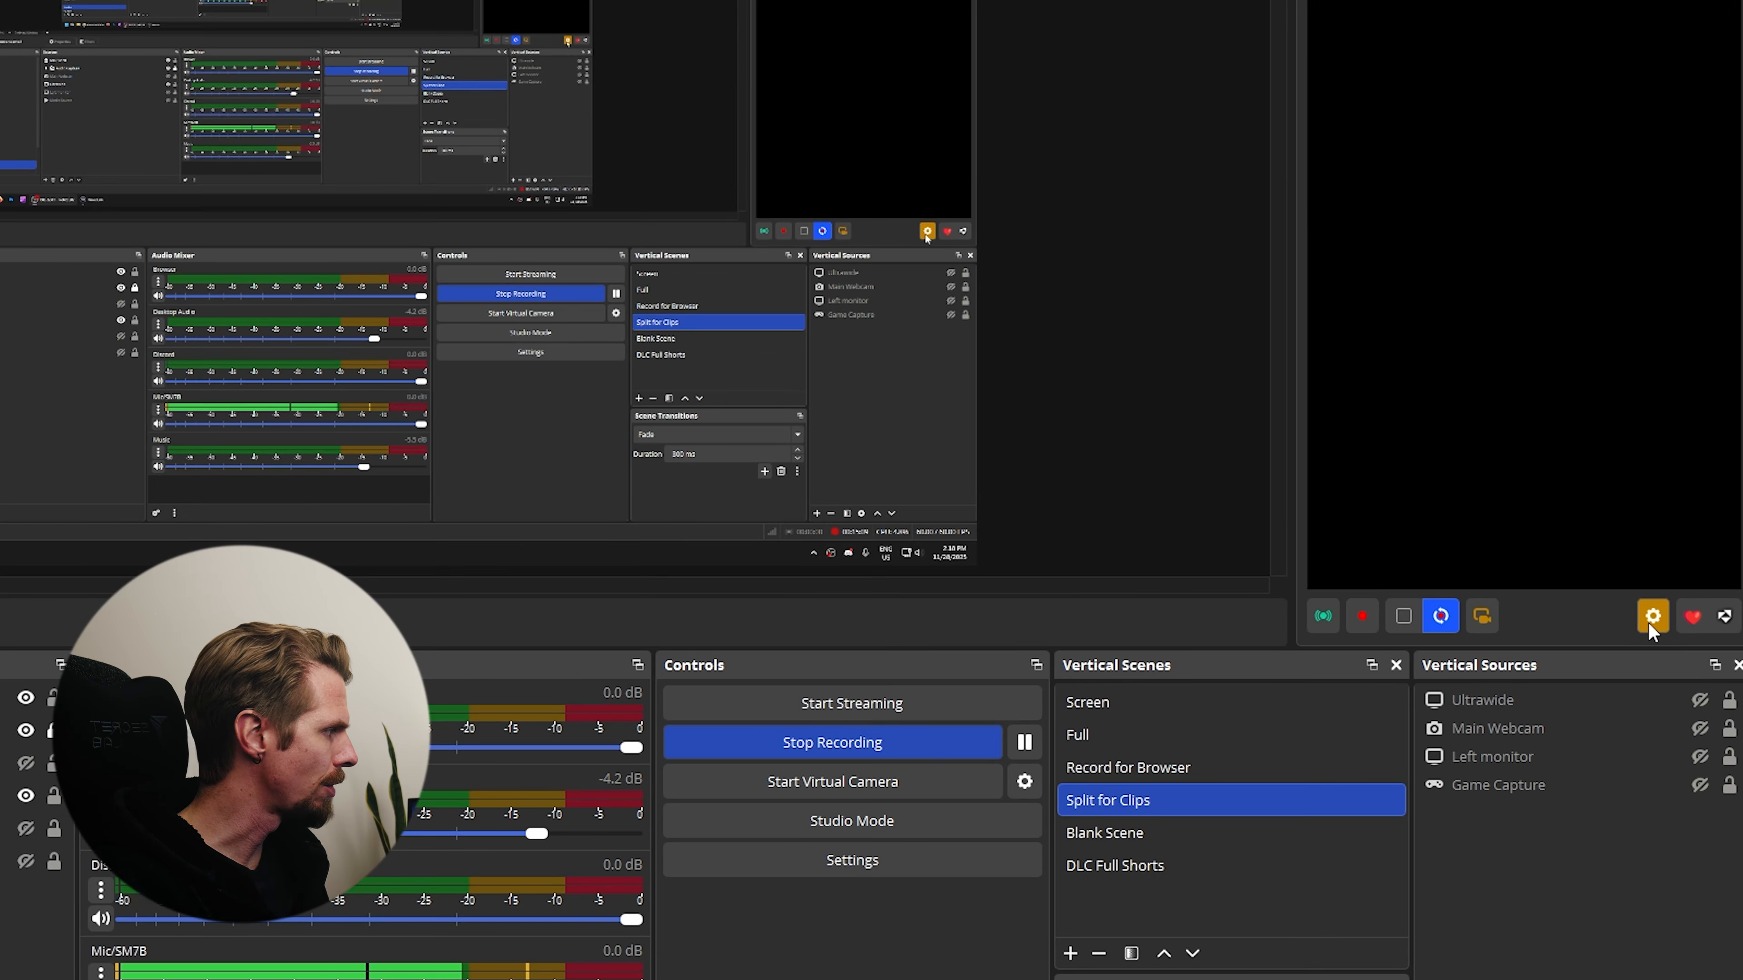
- Open the Vertical plugin's settings and review the Backtrack and recording options
left_click(1649, 619)
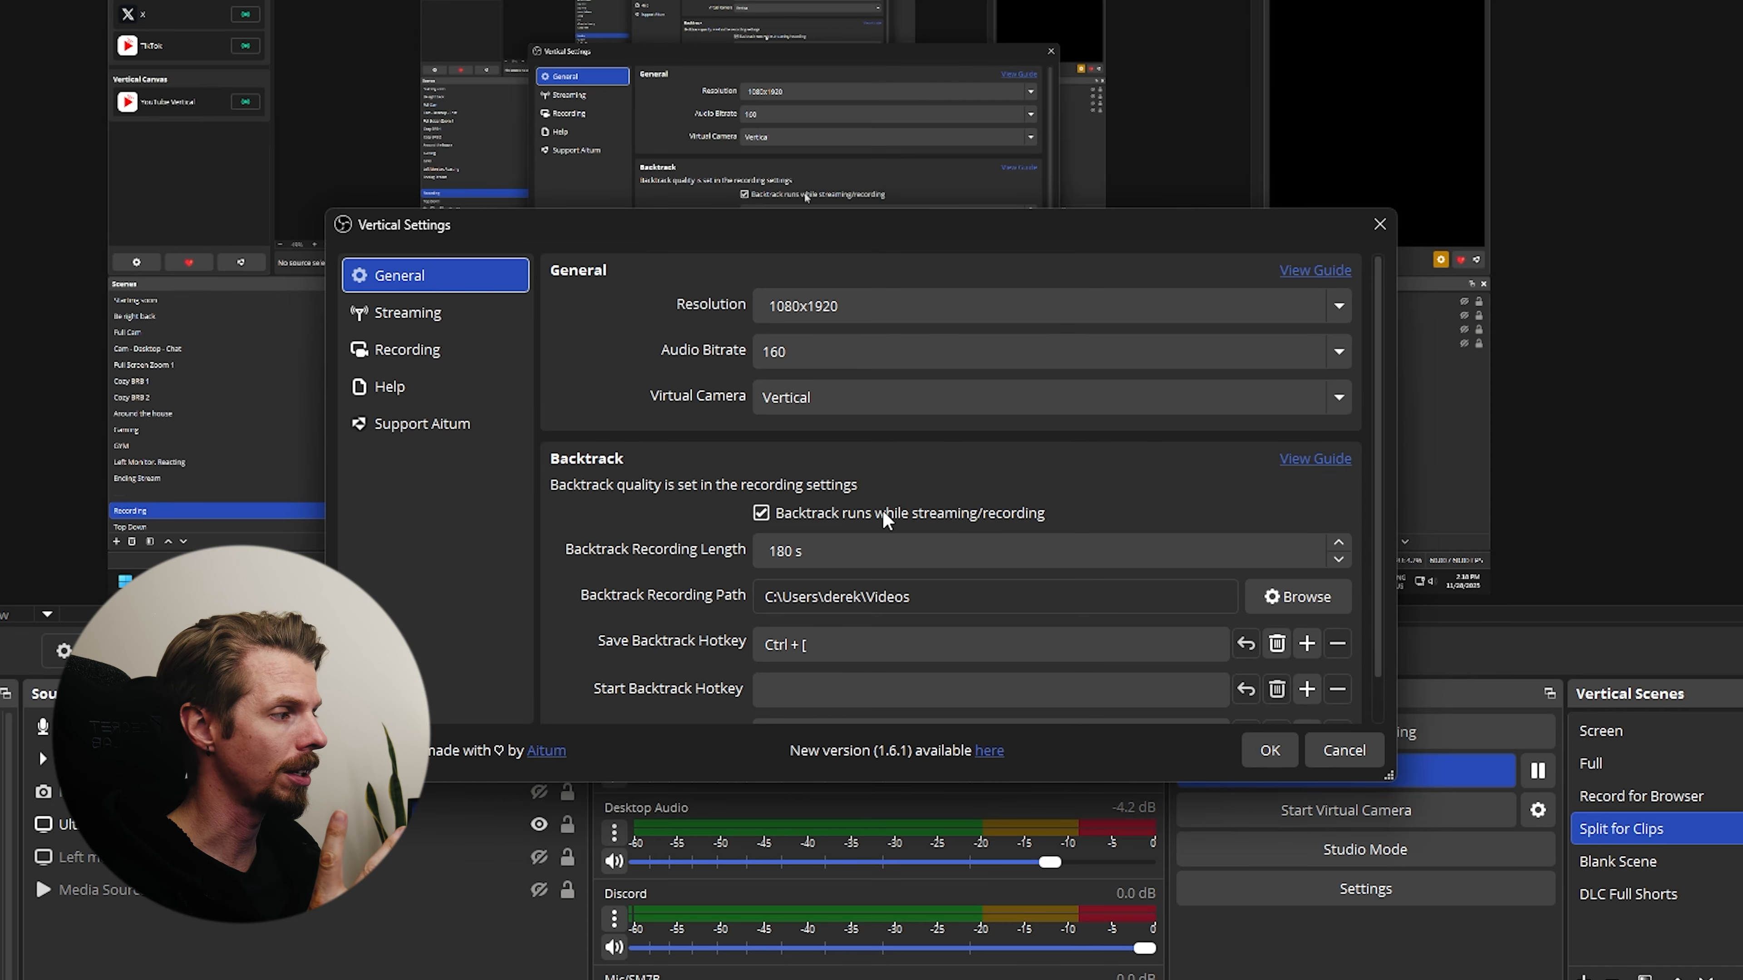
left_click(429, 351)
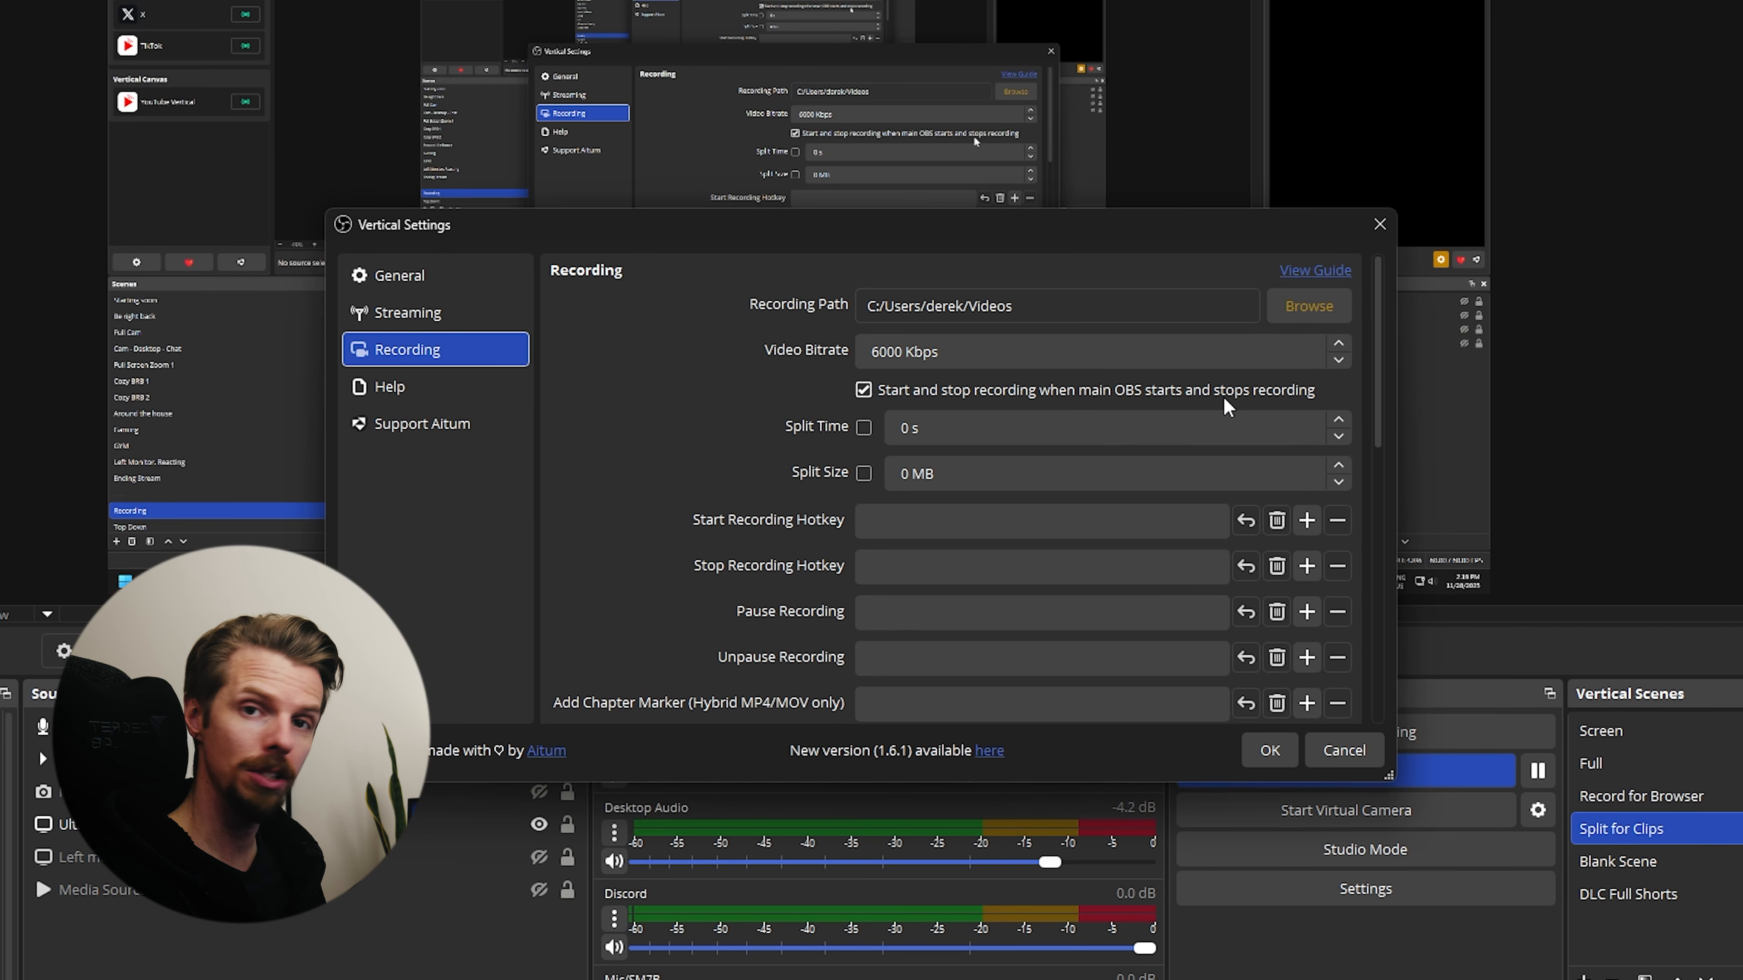
scroll(1215, 412, "down", 5)
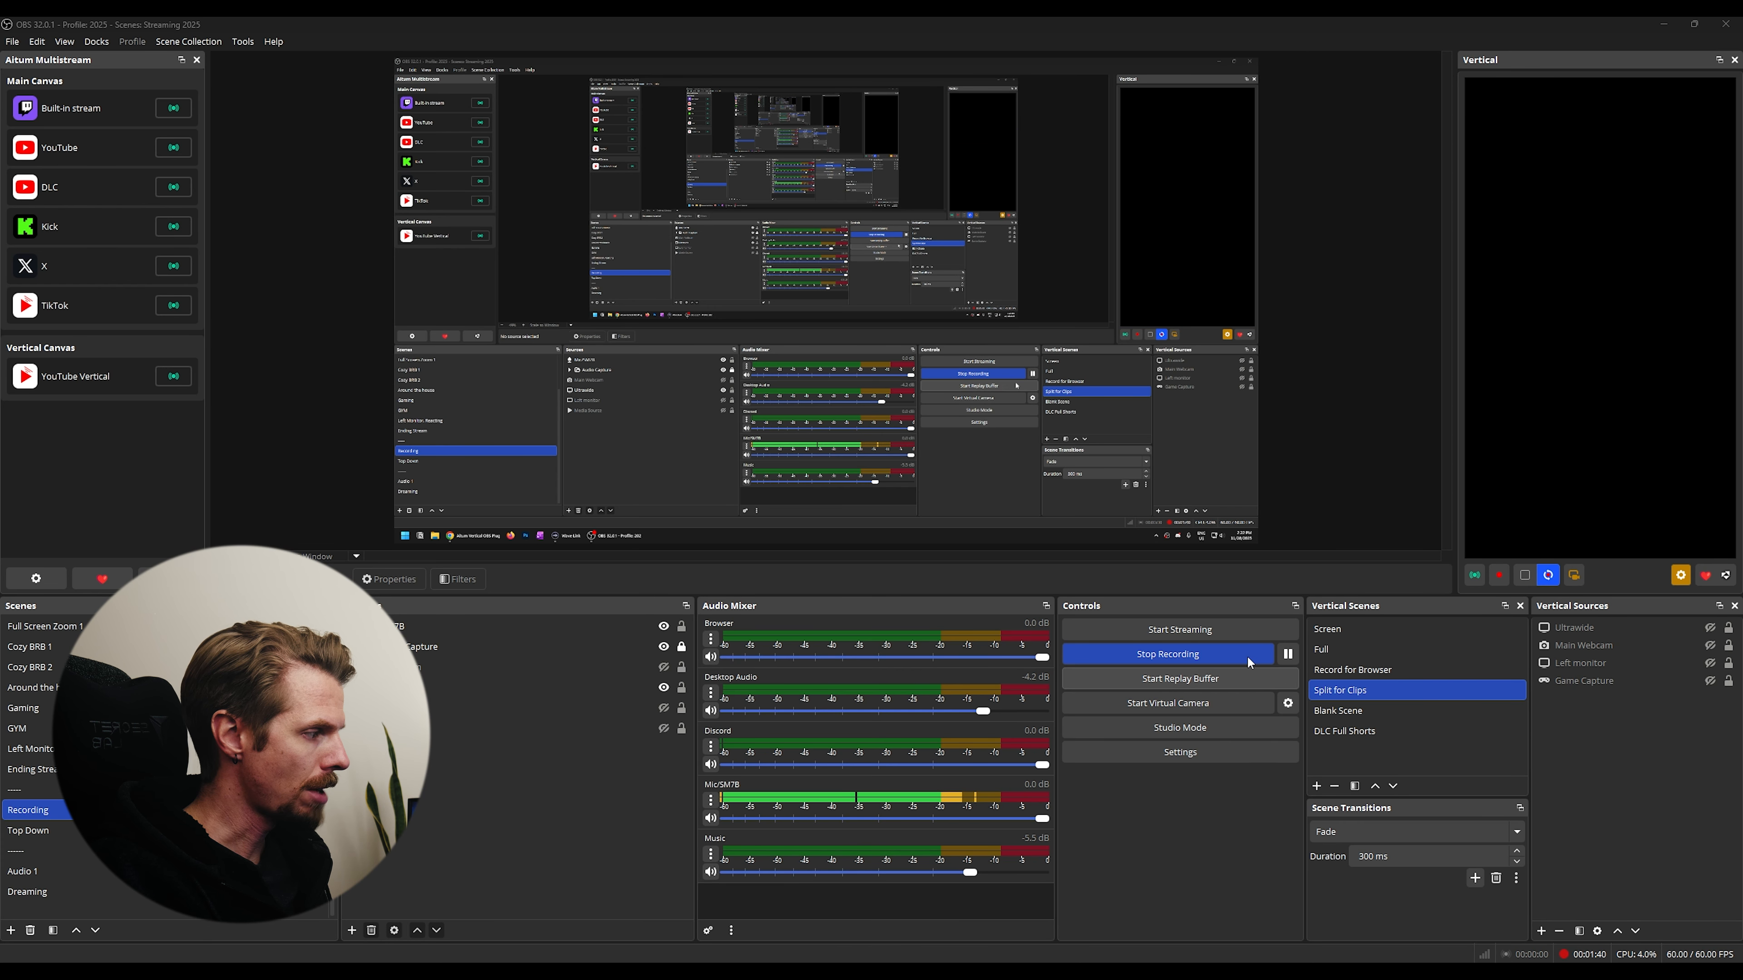
- Start the replay buffer and paste the copied content into the empty New folder
left_click(1173, 679)
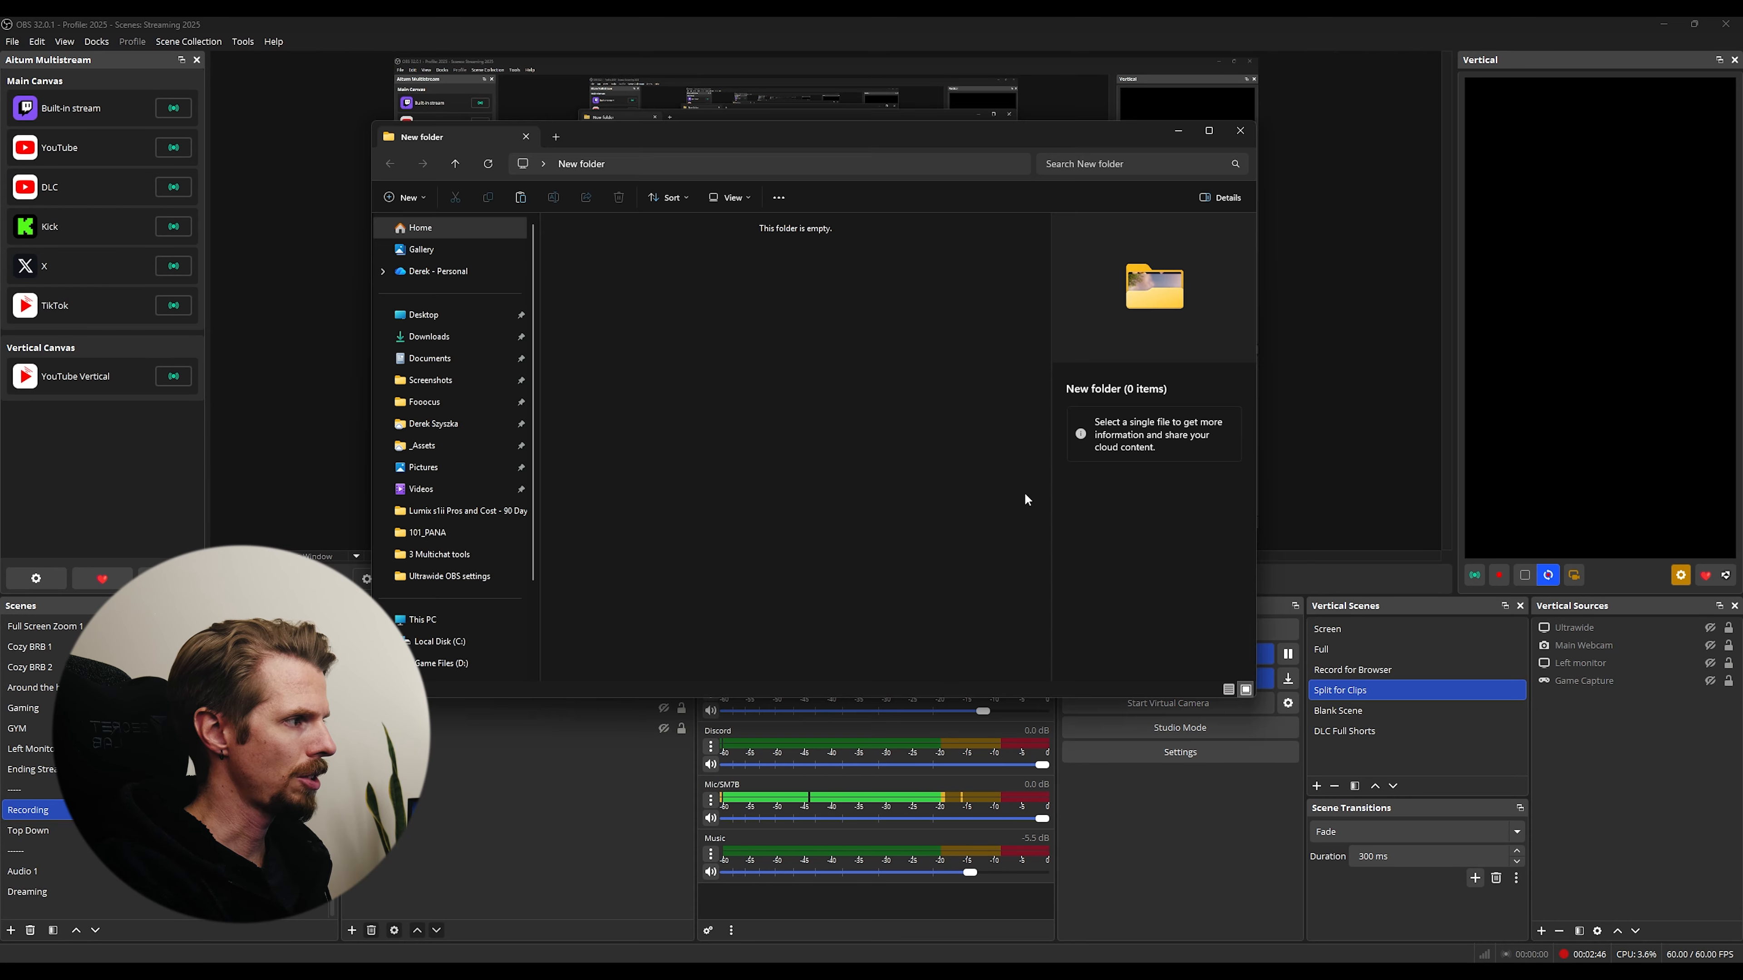
key("ctrl+v")
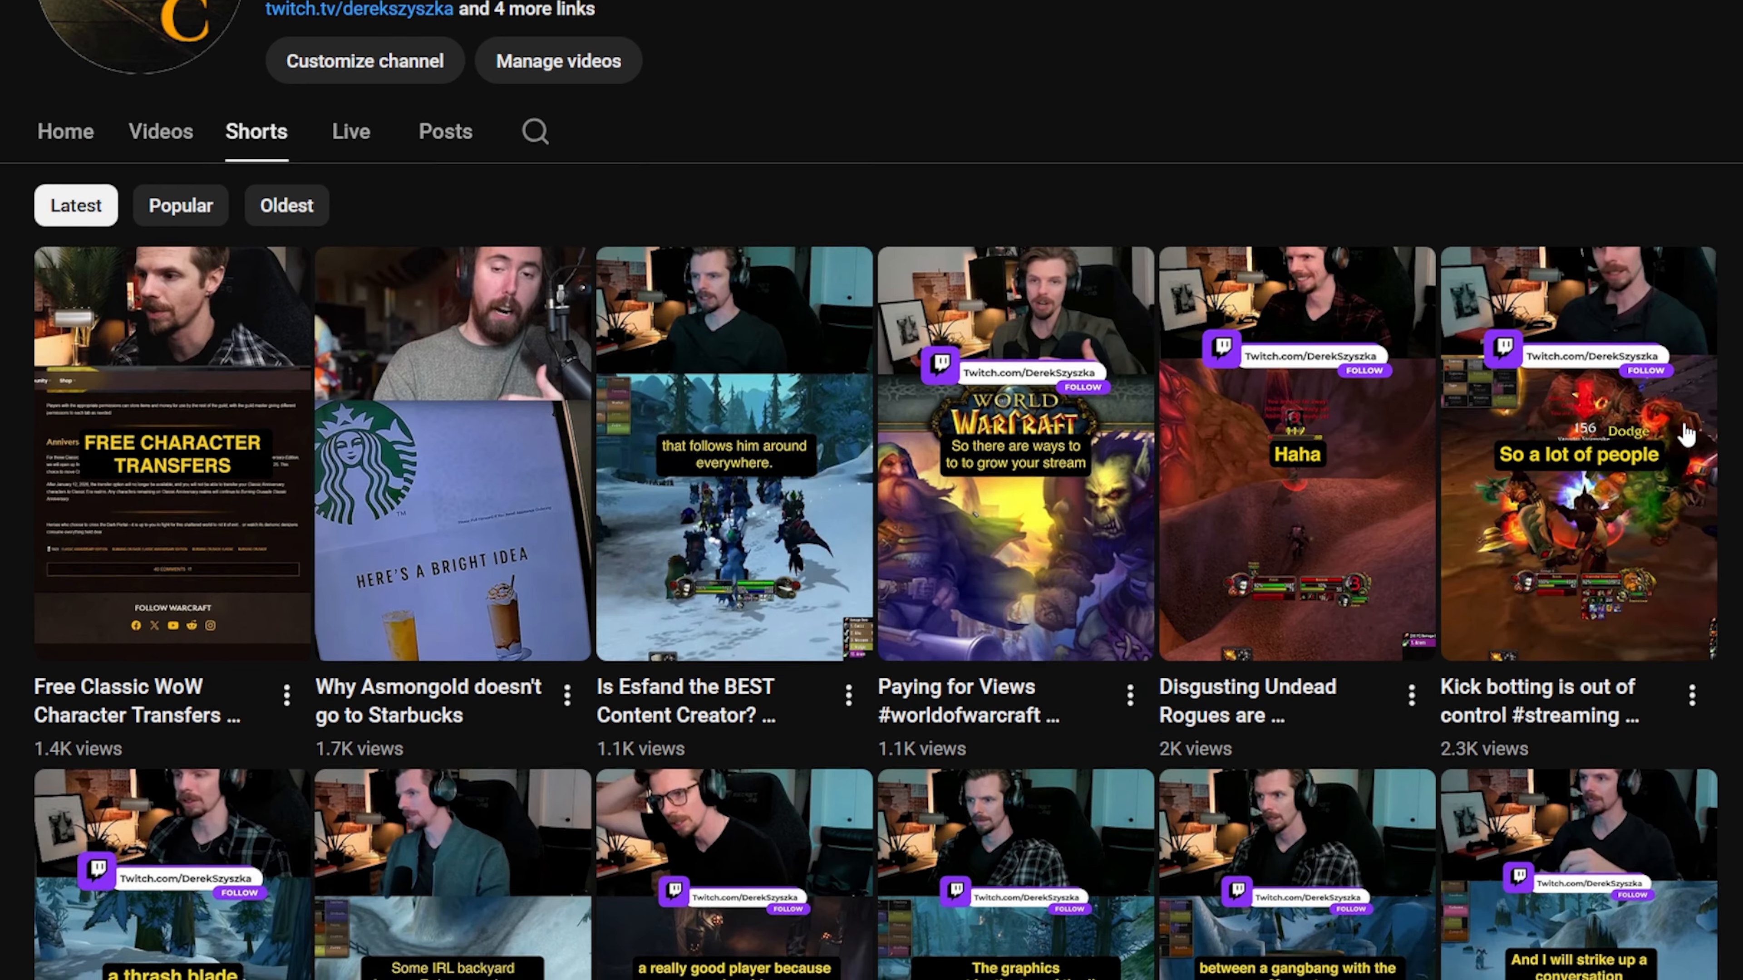
- Browse the latest Shorts on the YouTube channel page
scroll(1707, 459, "down", 10)
scroll(1706, 460, "down", 20)
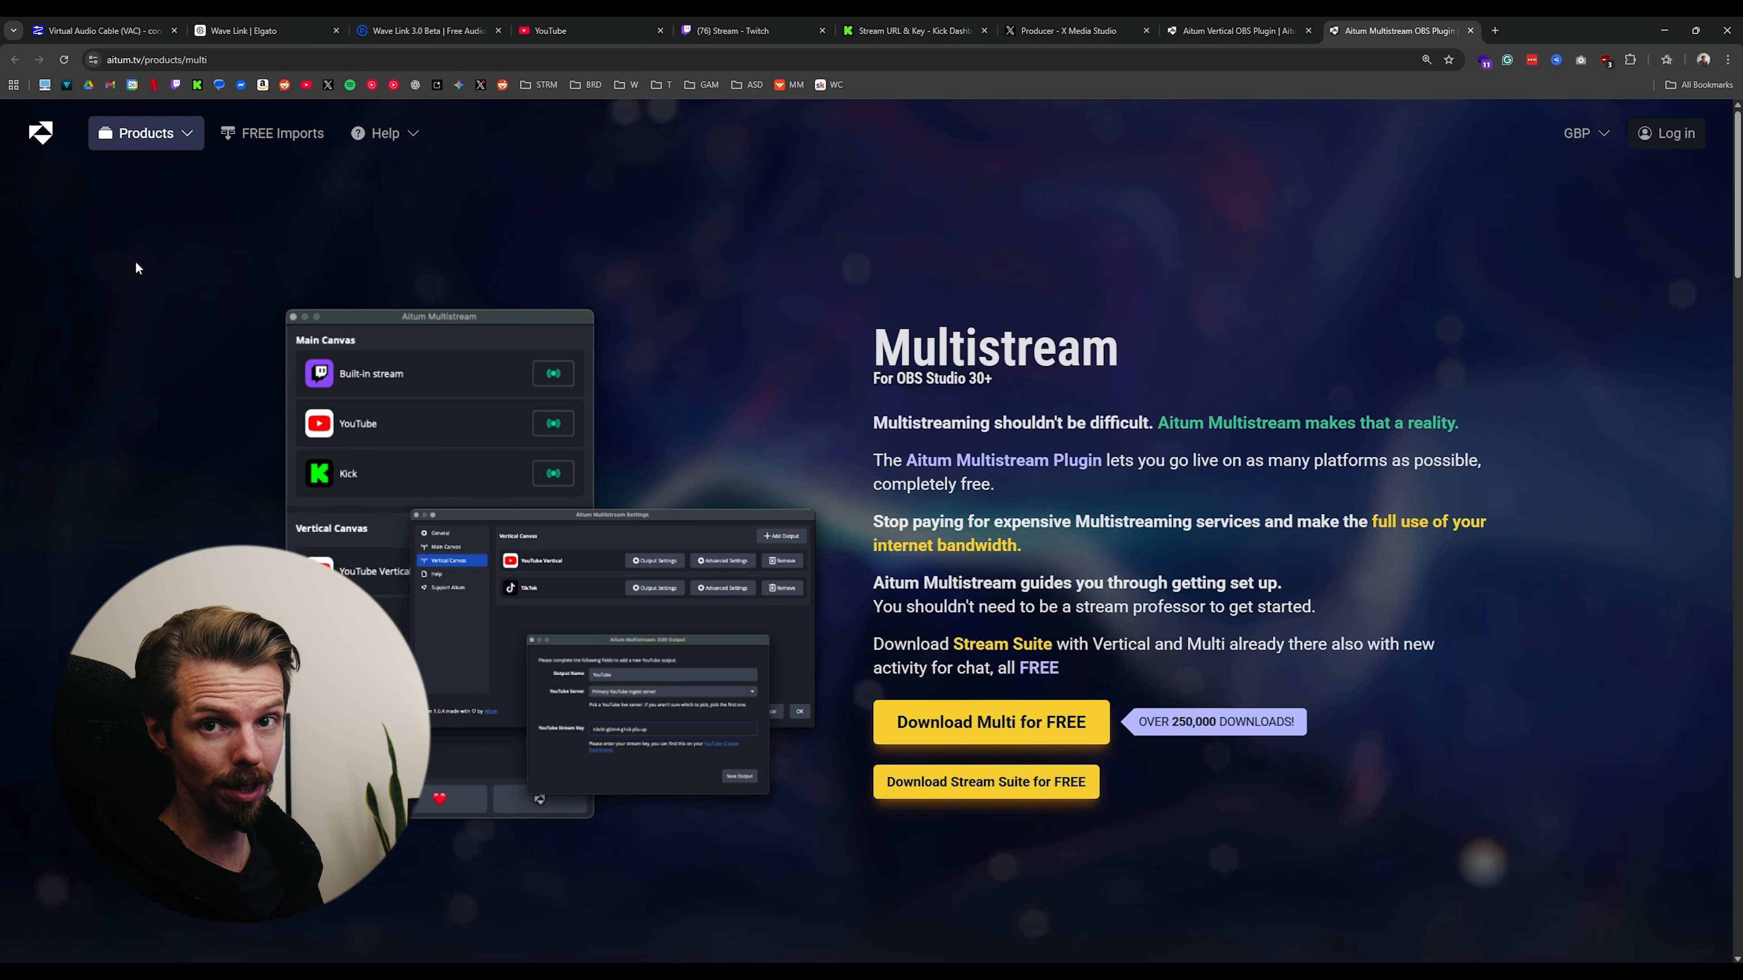
- Switch to OBS Studio, widen the Aitum Multistream dock, and open the Stream settings
left_click(447, 978)
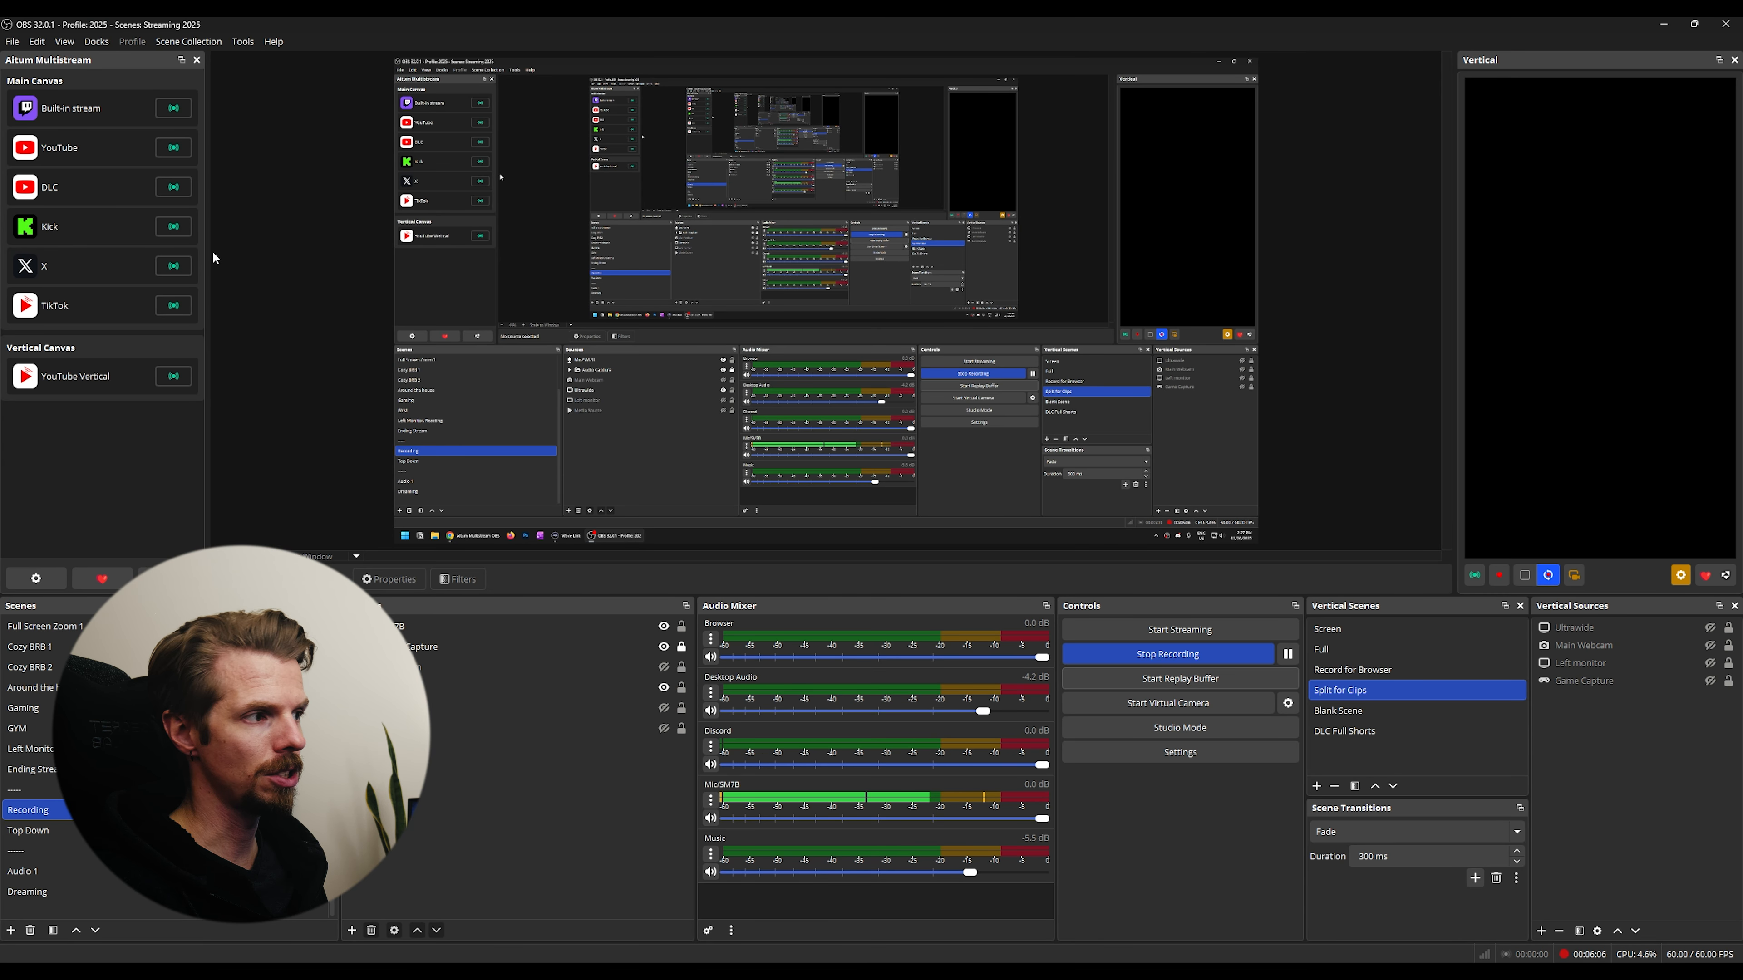
left_click_drag(213, 253, 250, 197)
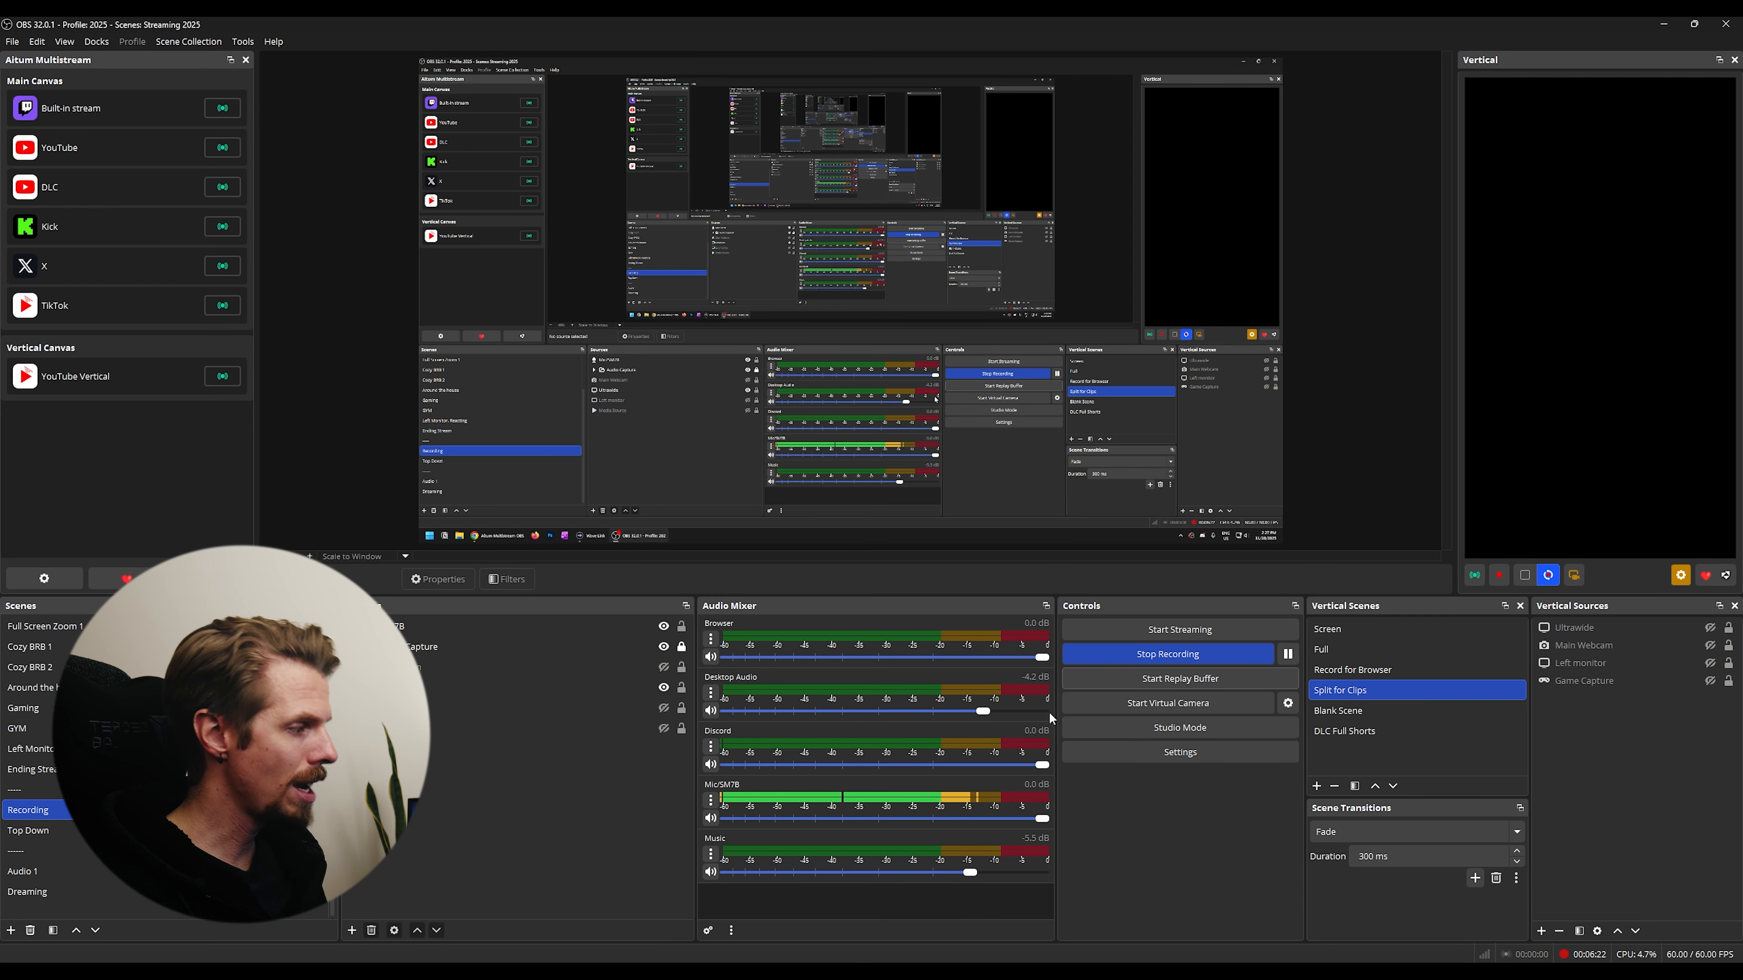
left_click(1197, 753)
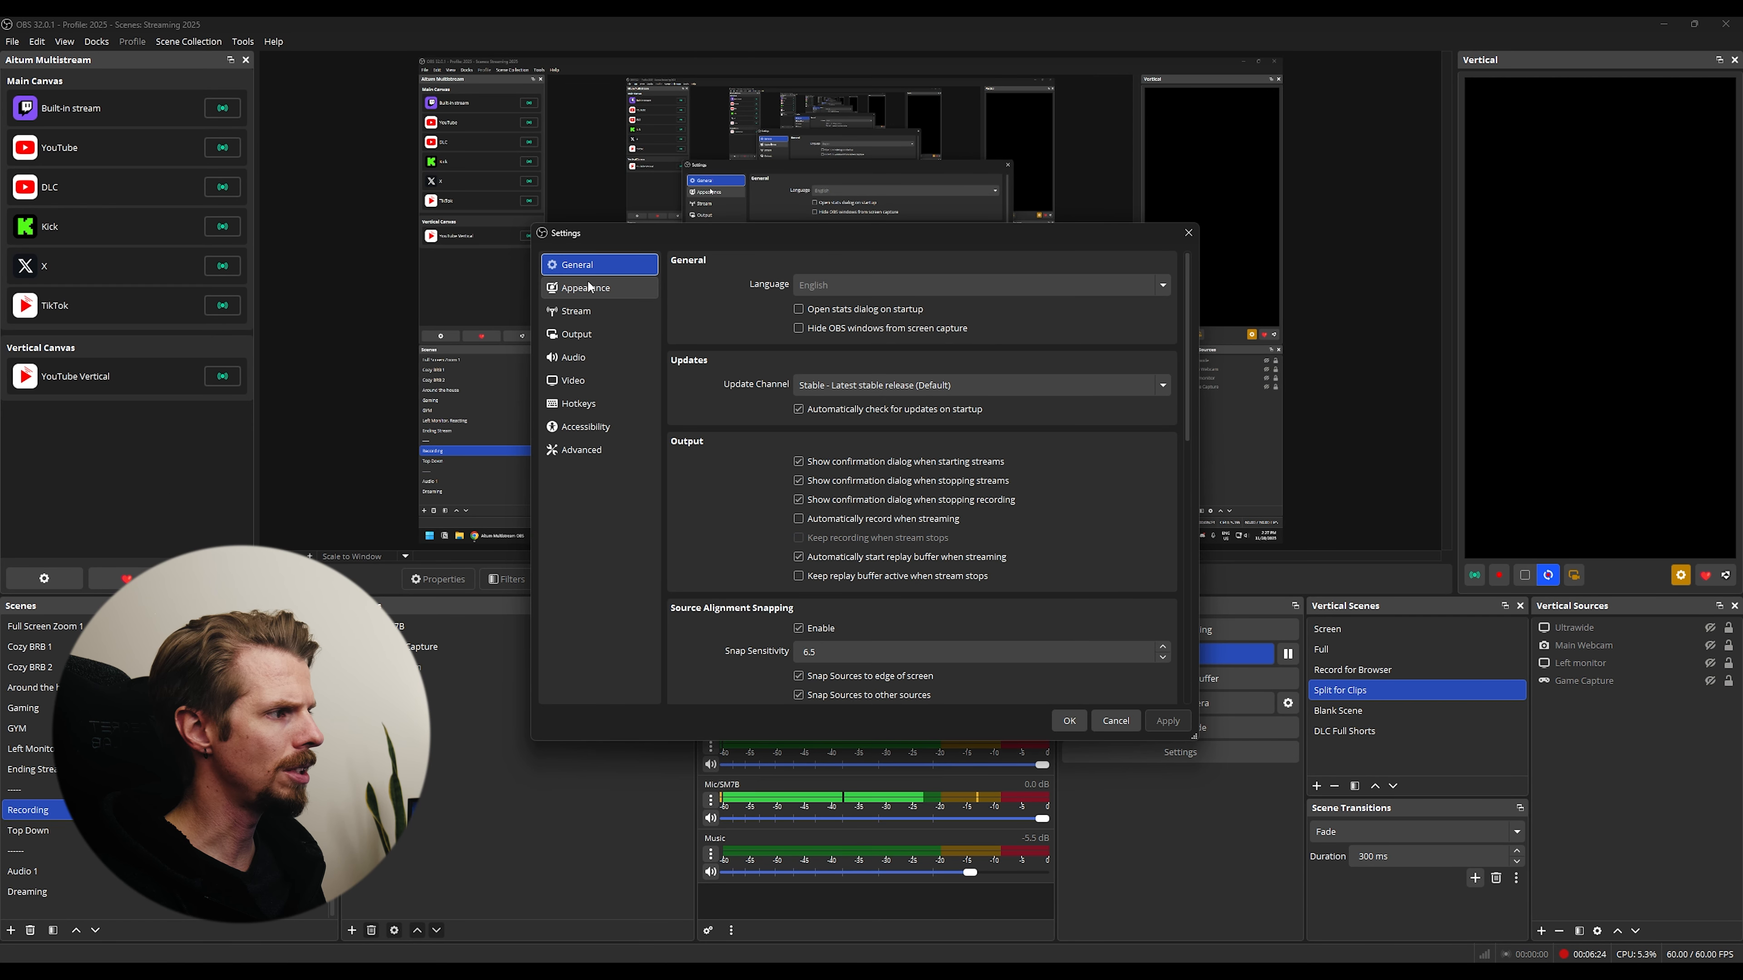
left_click(575, 311)
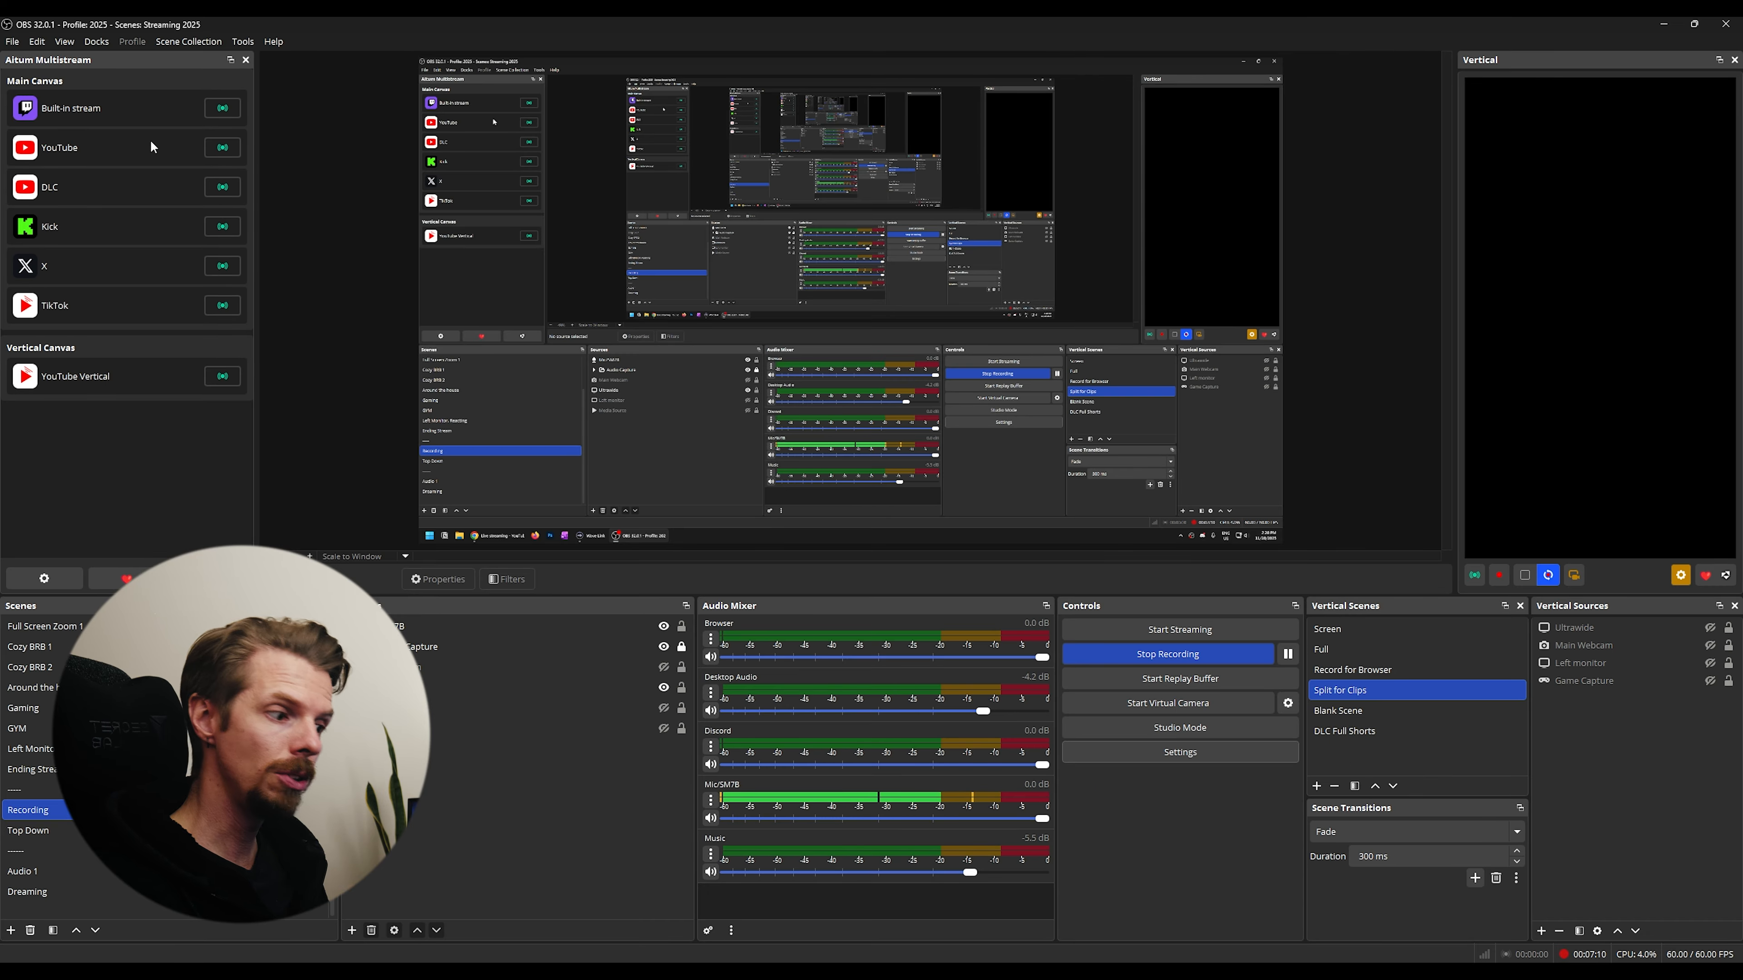
- Switch to the browser and view the stream key pages of YouTube Studio, Twitch, Kick and X Media Studio
left_click(160, 978)
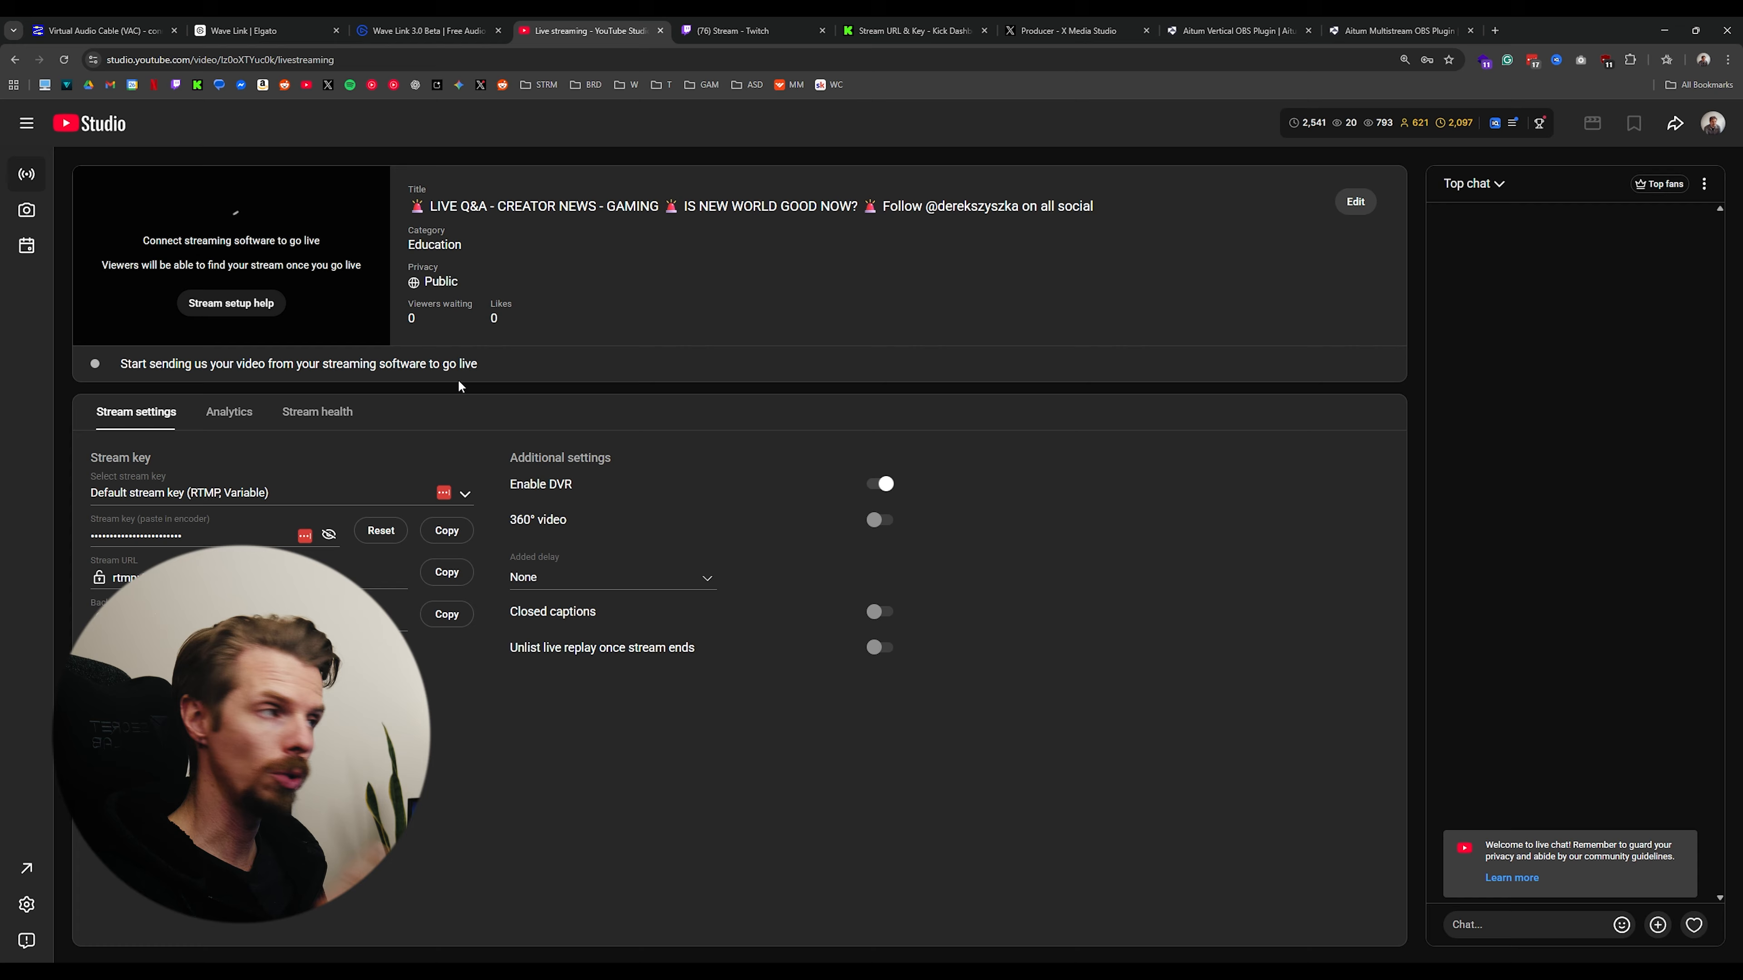
left_click(765, 31)
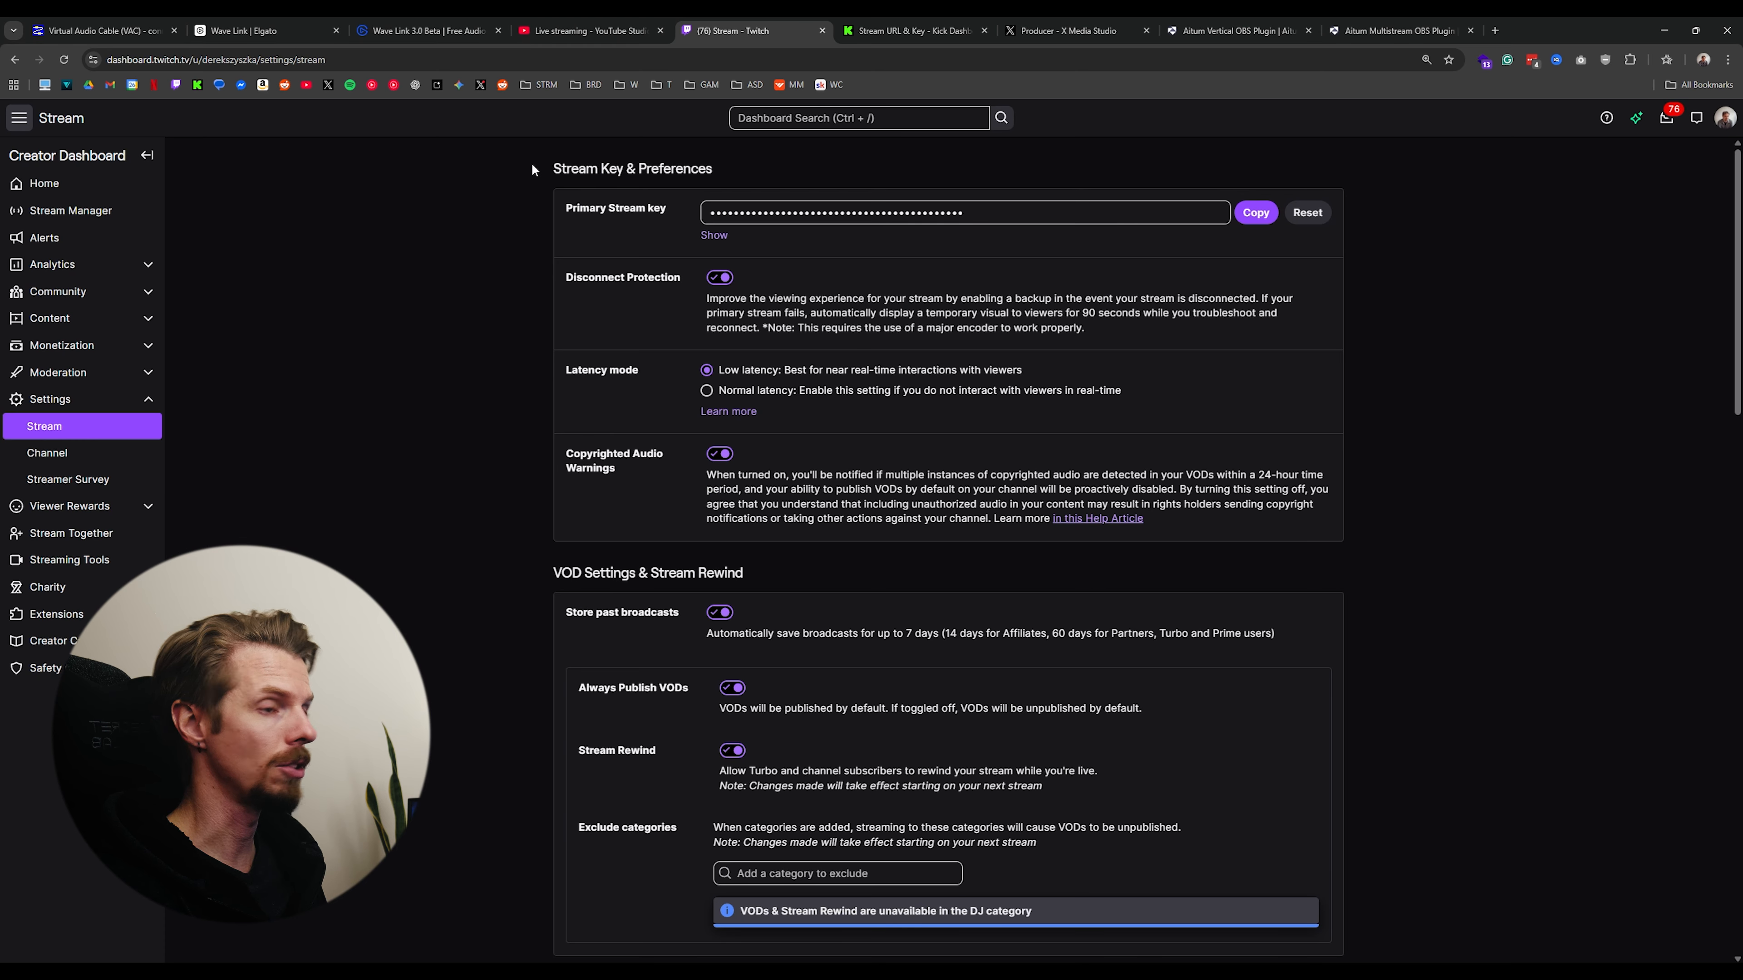
left_click(953, 31)
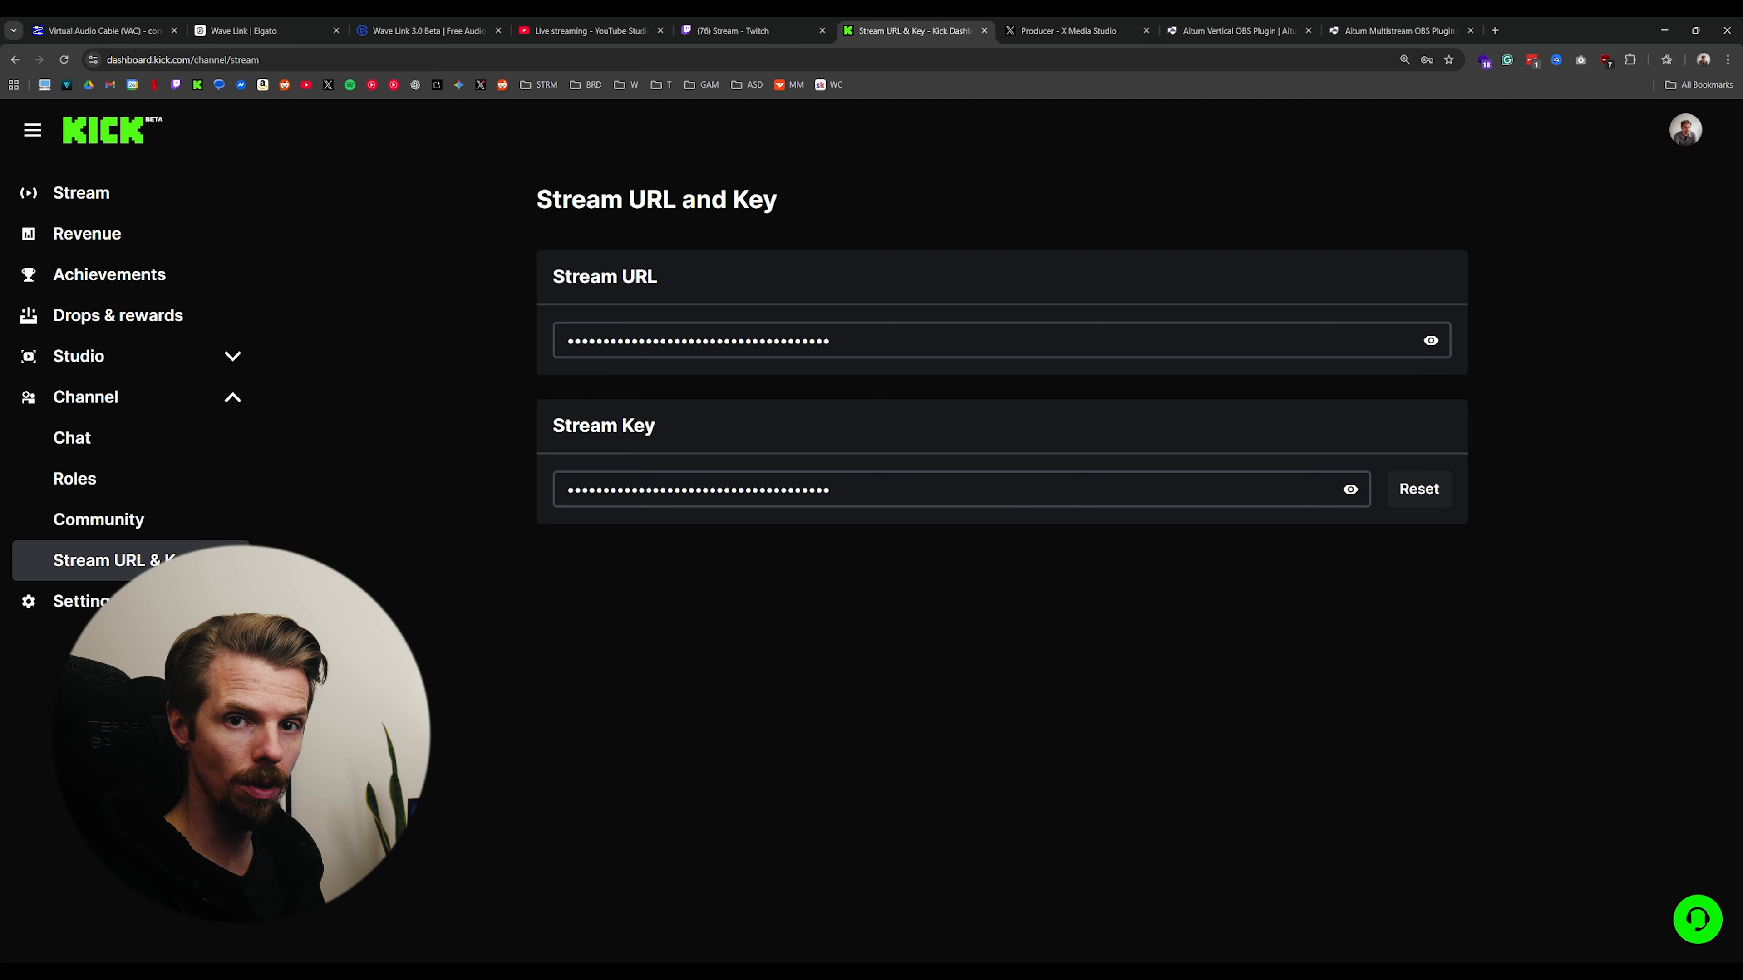
left_click(1112, 29)
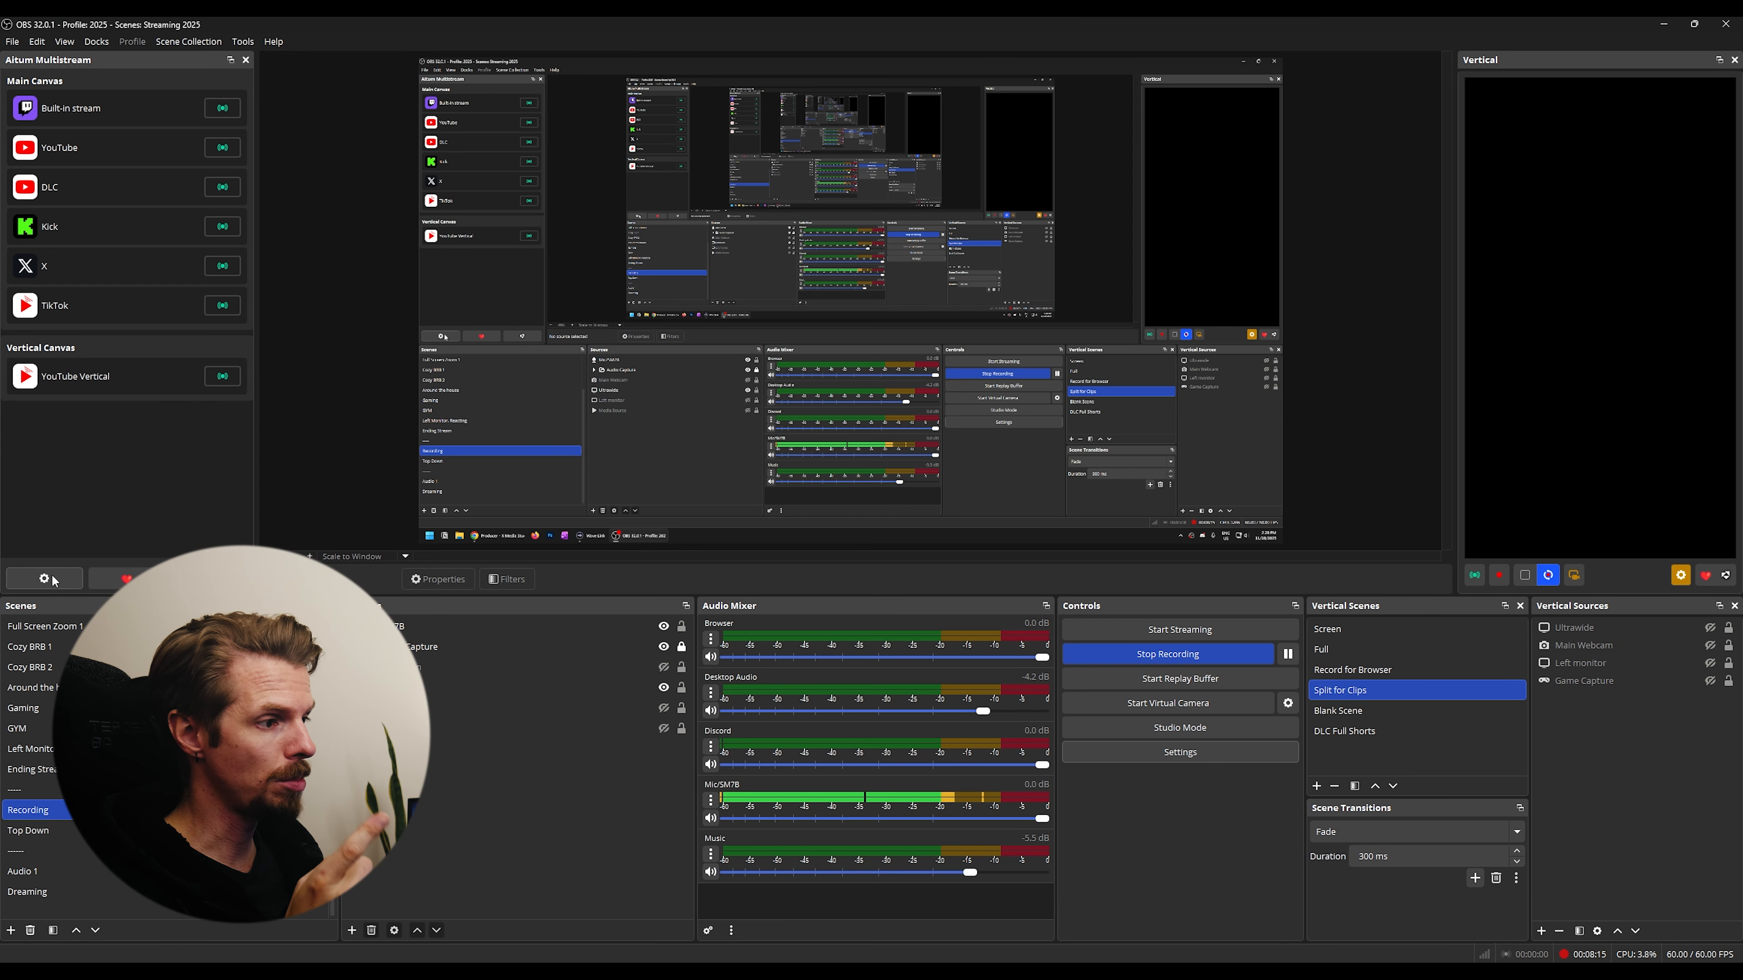
- Open the Aitum Multistream settings for the main canvas and view the services available for a new output
left_click(45, 579)
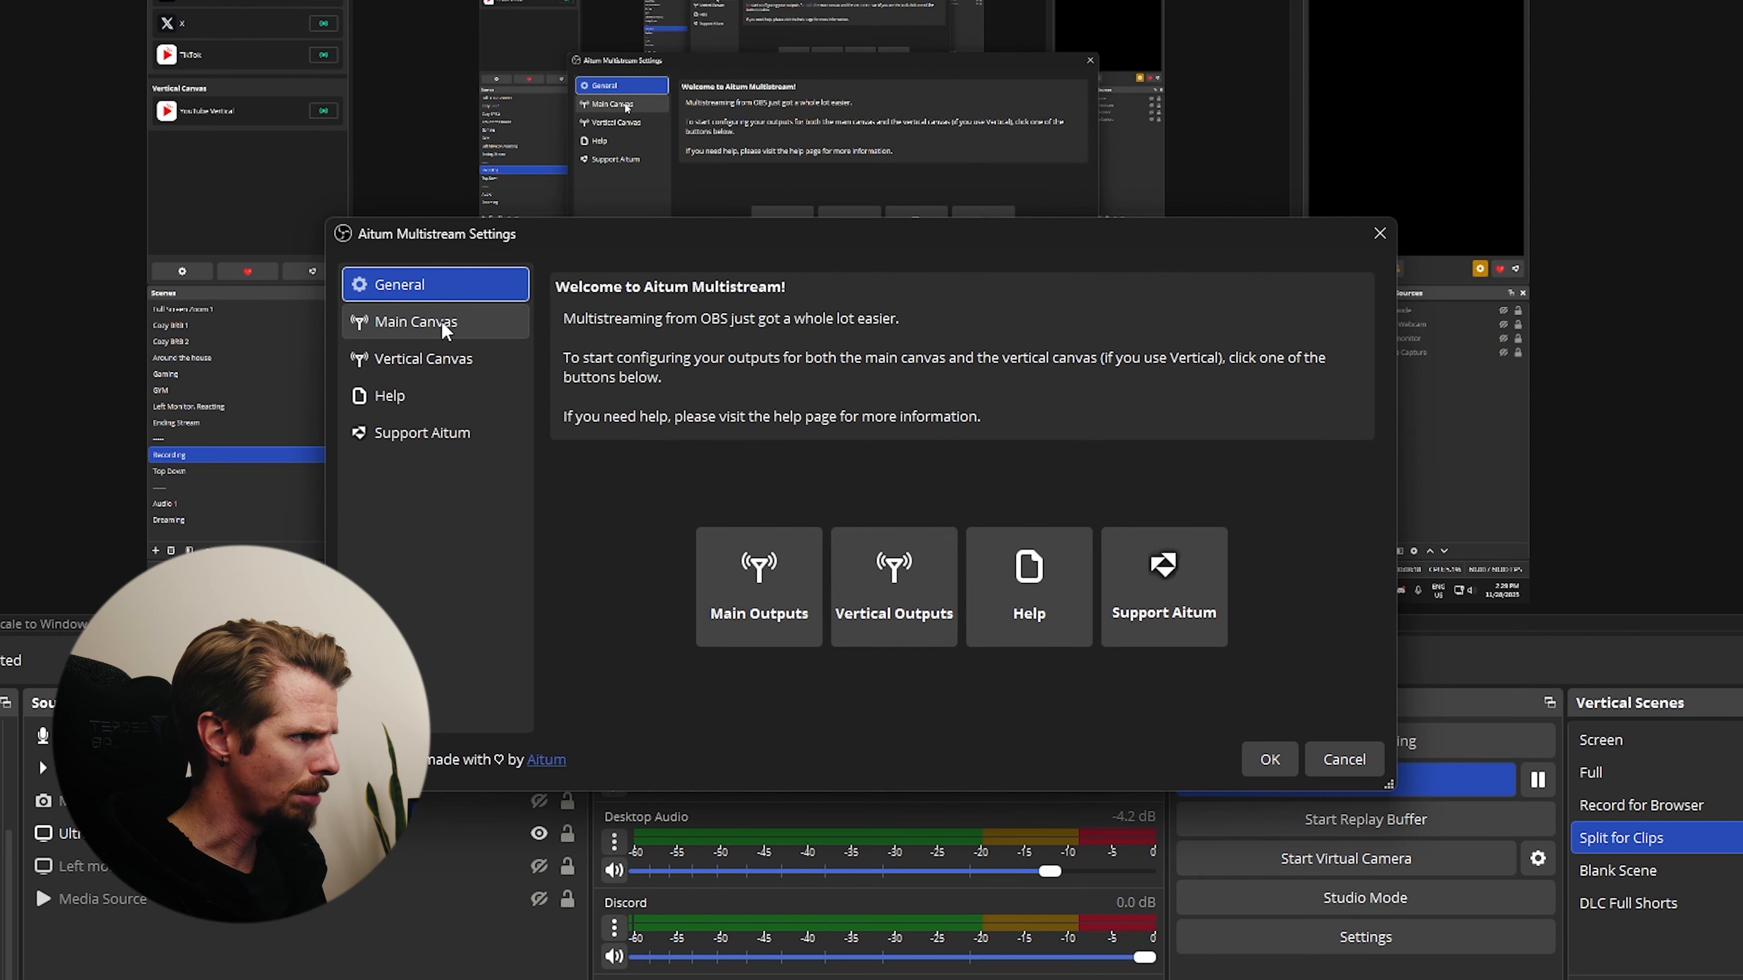
left_click(587, 368)
left_click(1312, 302)
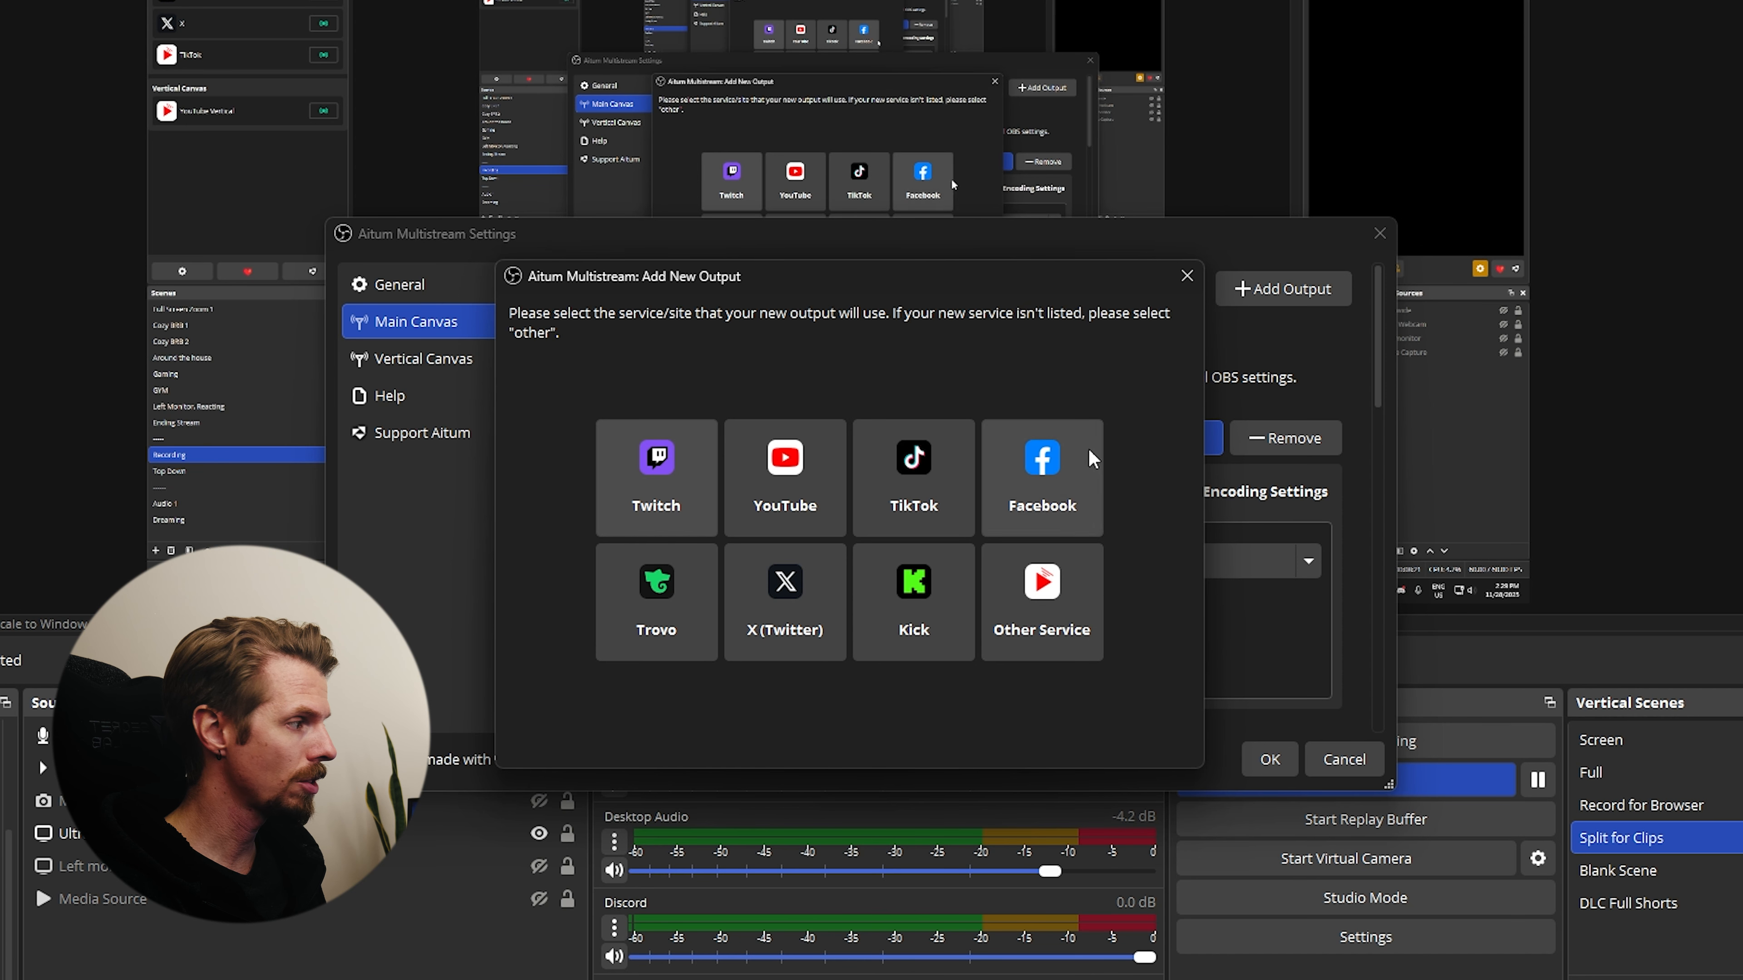
left_click(1186, 276)
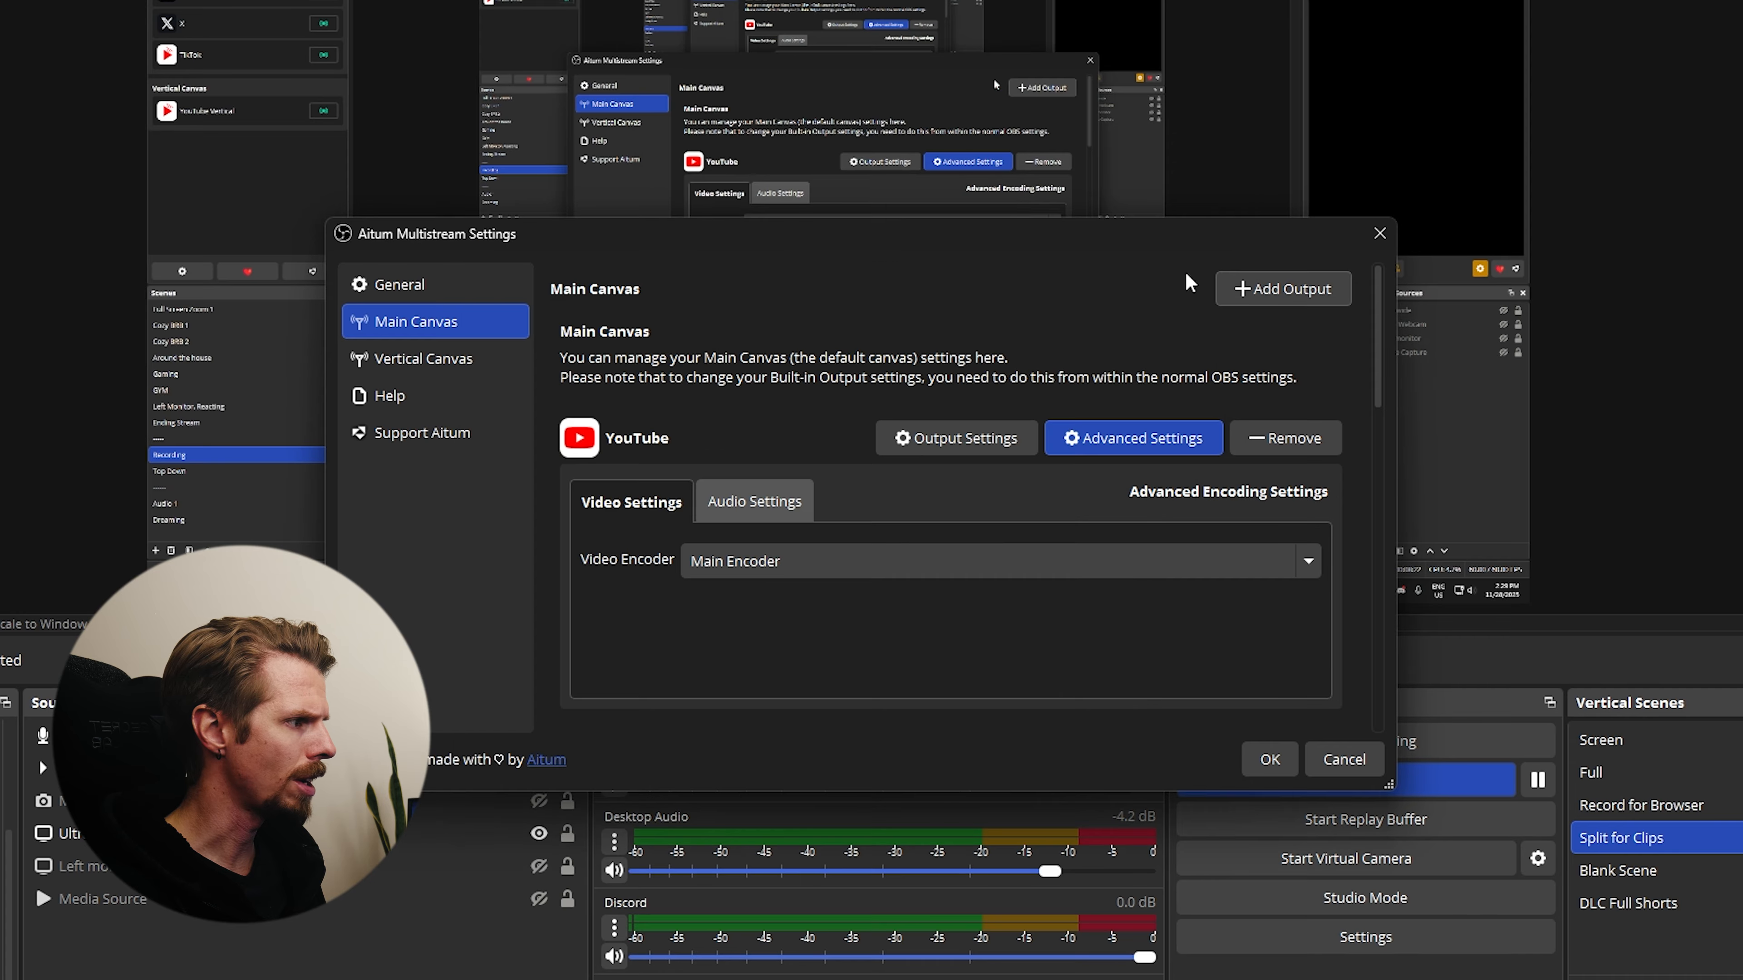
- Review the YouTube output's settings, the other main canvas outputs, and the vertical canvas outputs
left_click(961, 439)
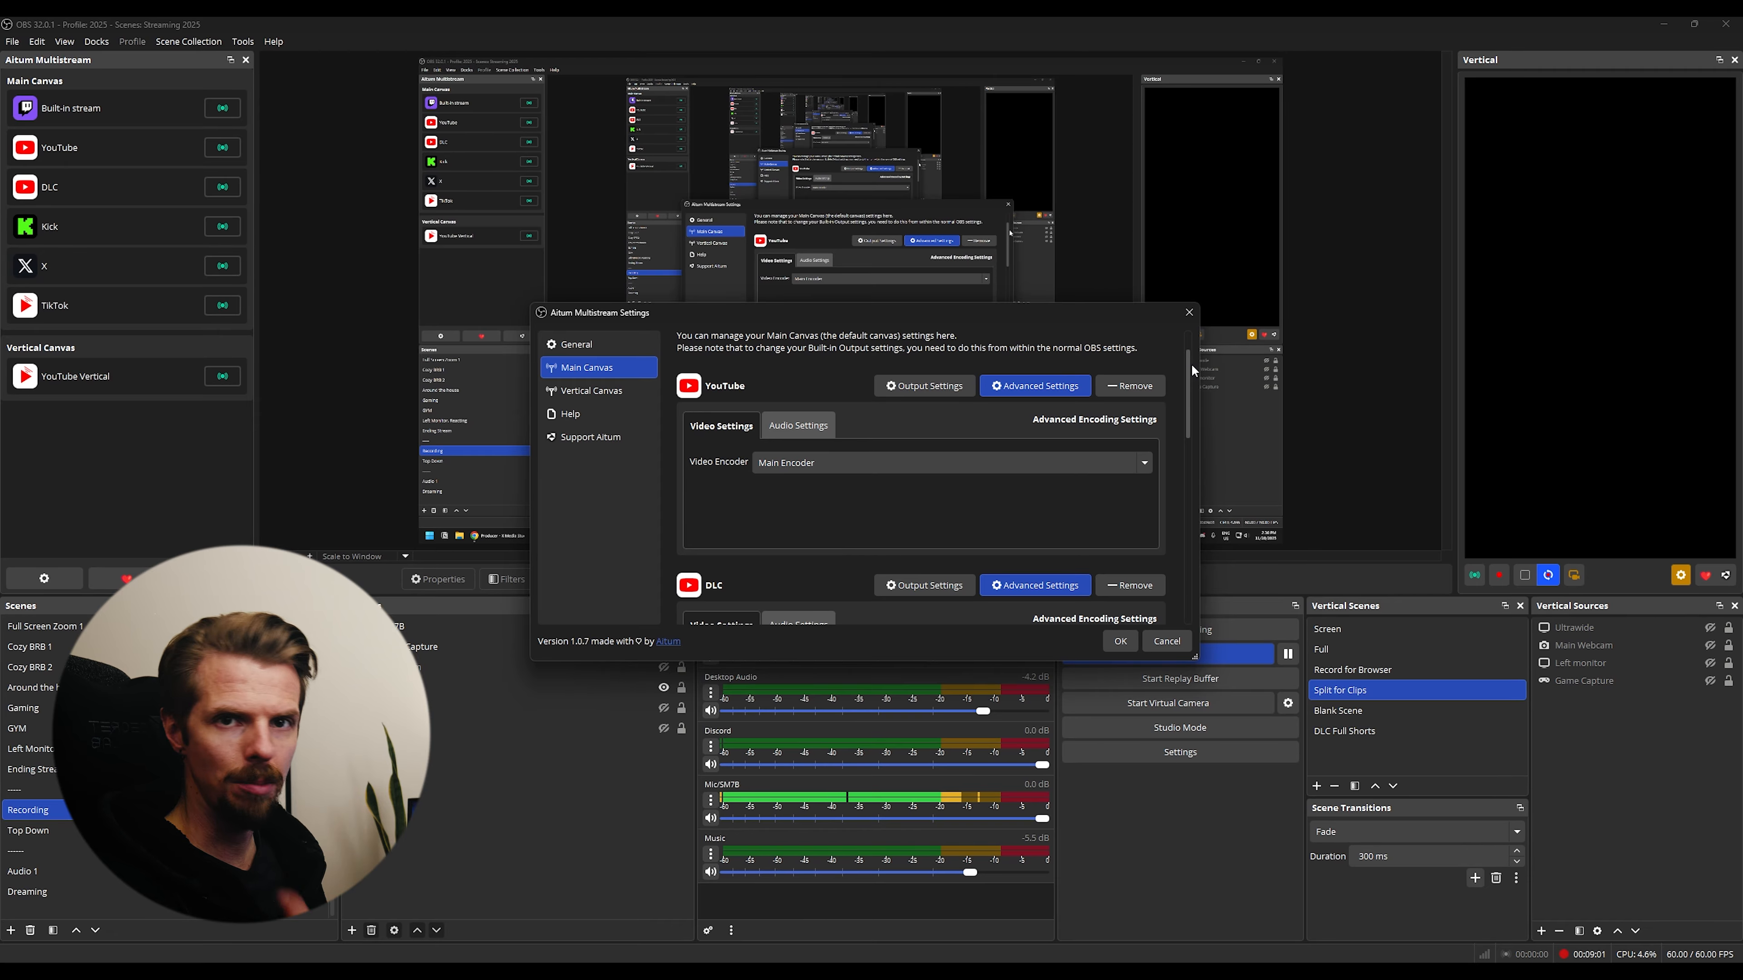
left_click_drag(1191, 364, 1182, 542)
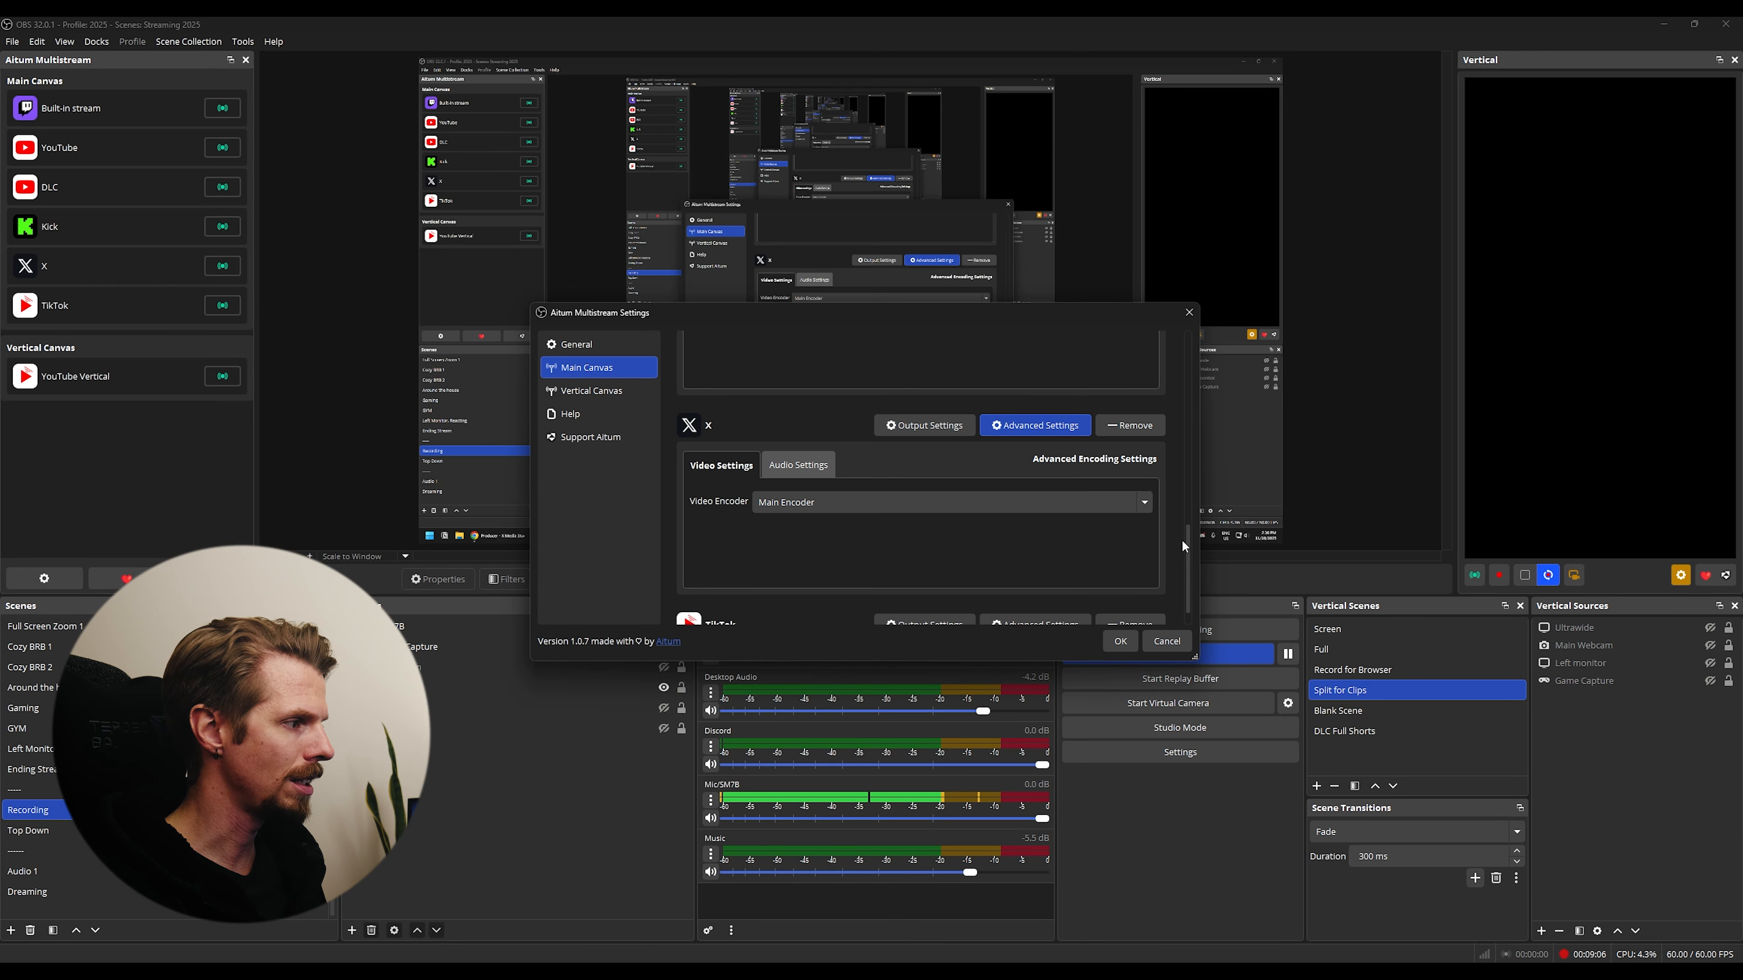
left_click(614, 391)
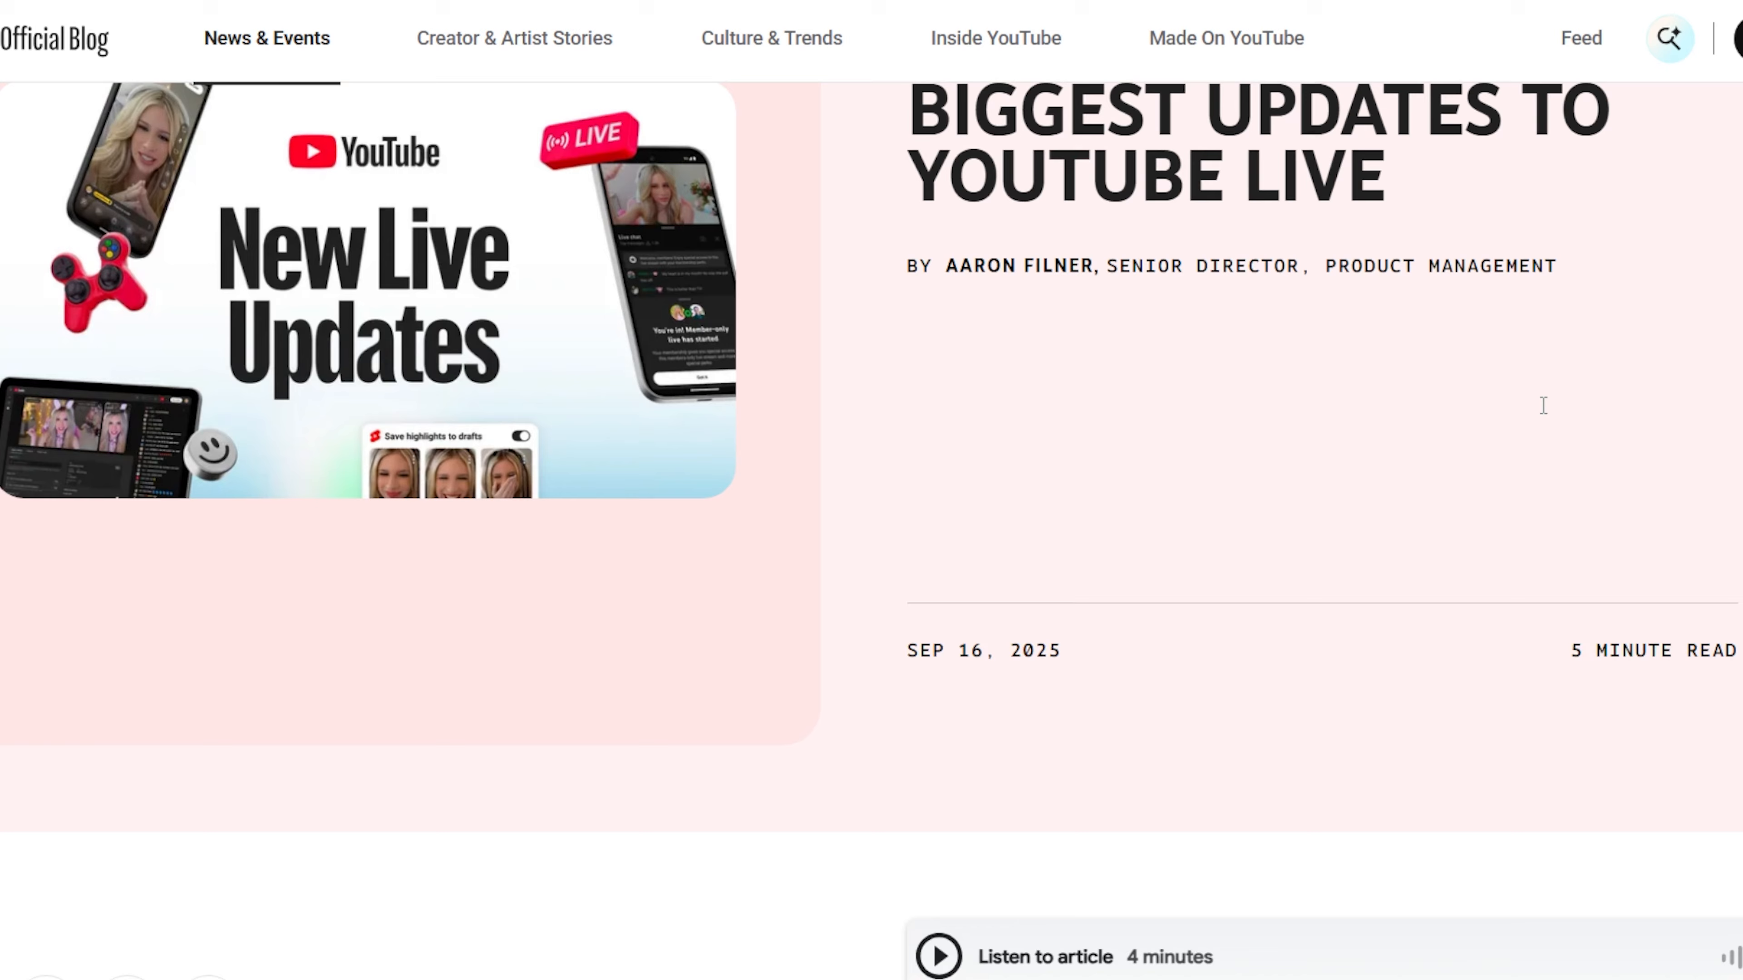
- Read through the YouTube Official Blog article about the updates to YouTube Live
scroll(1544, 403, "down", 10)
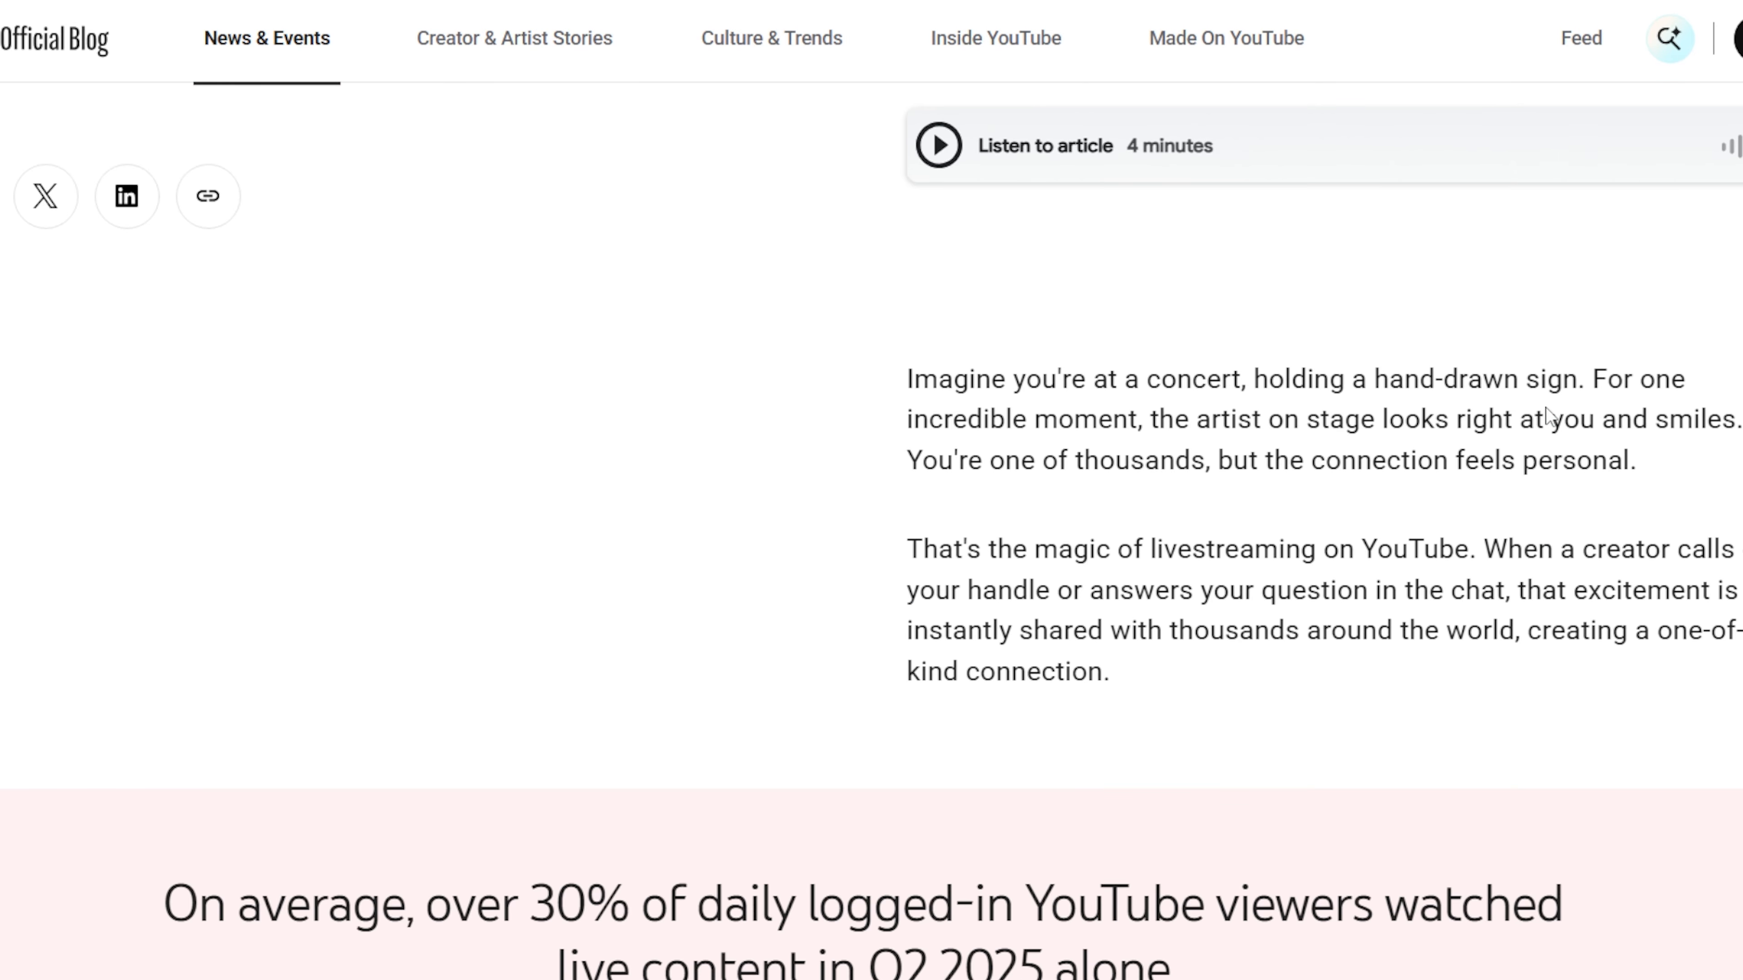
scroll(1572, 426, "down", 15)
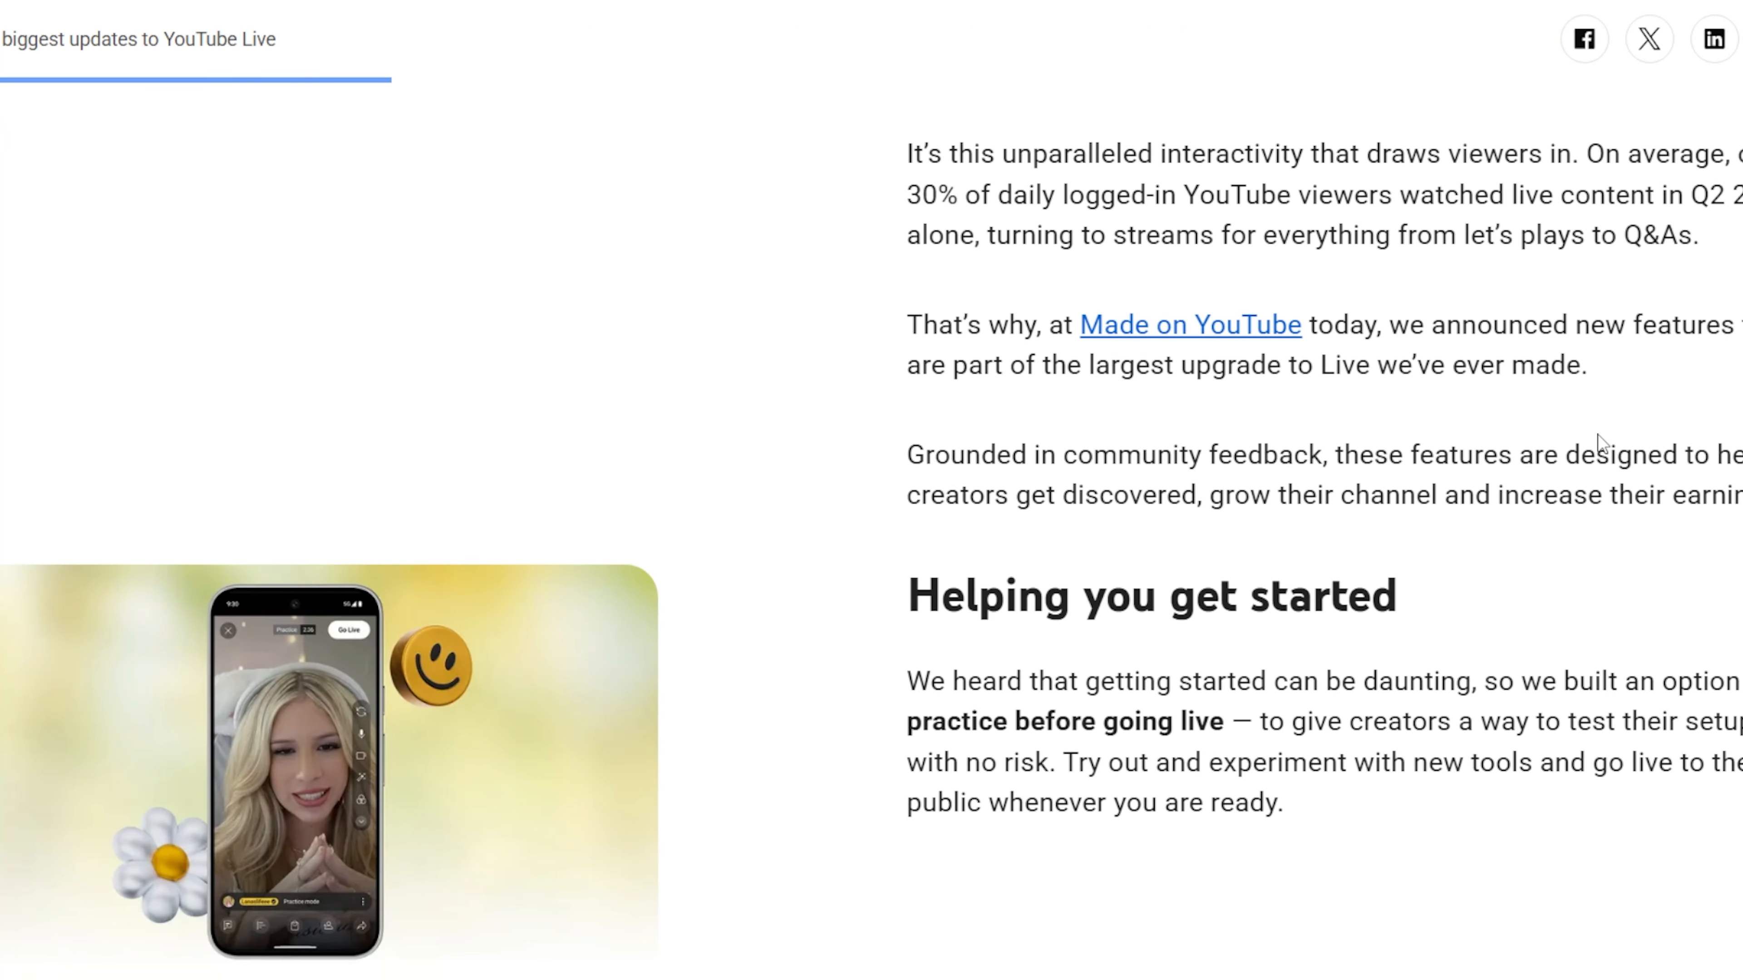